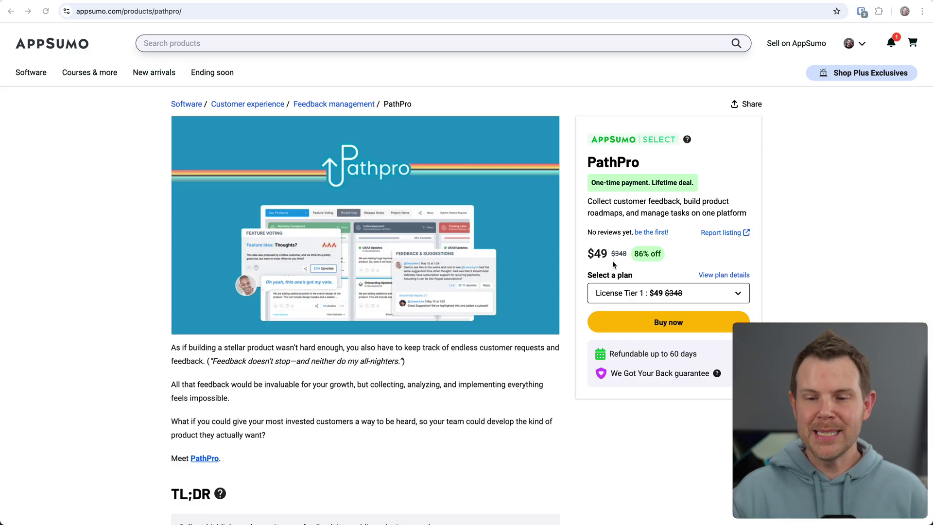
Step: View the plan details for the PathPro lifetime deal on its AppSumo listing
scroll(711, 278, down, 1)
click(724, 238)
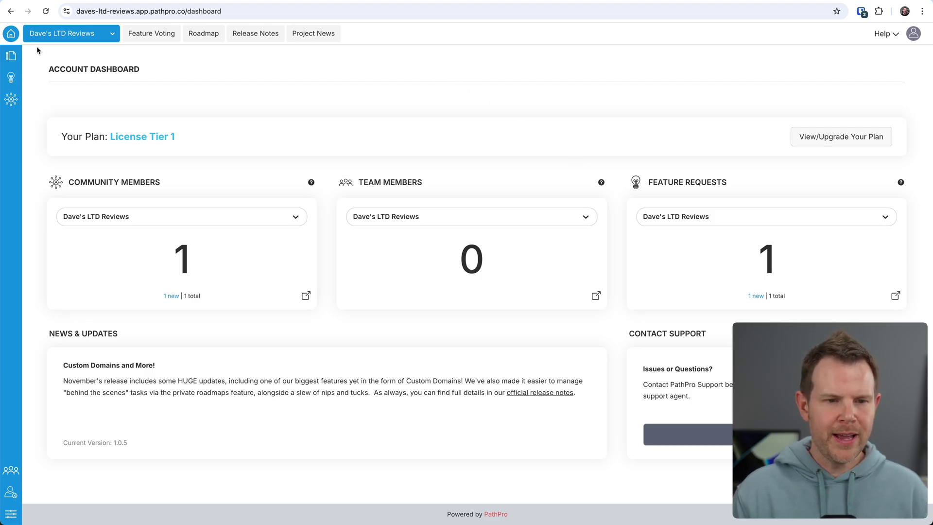
Step: Open the roadmap of the Dave's LTD Reviews project from the PathPro projects list and open the PathPro task for editing
click(14, 58)
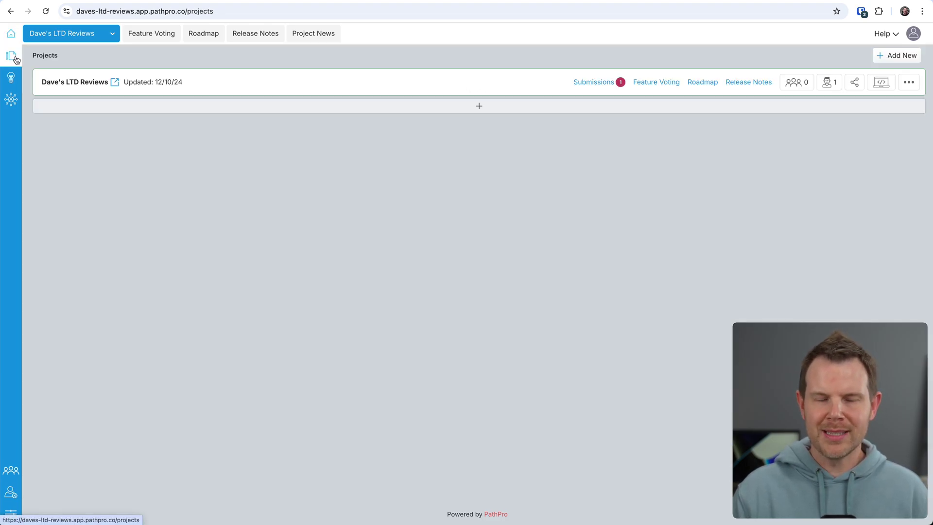
click(64, 86)
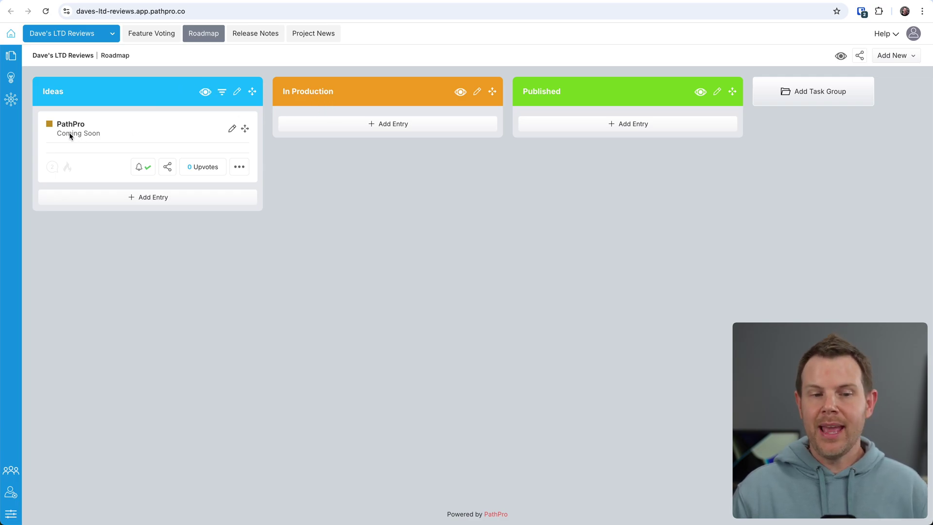
click(232, 130)
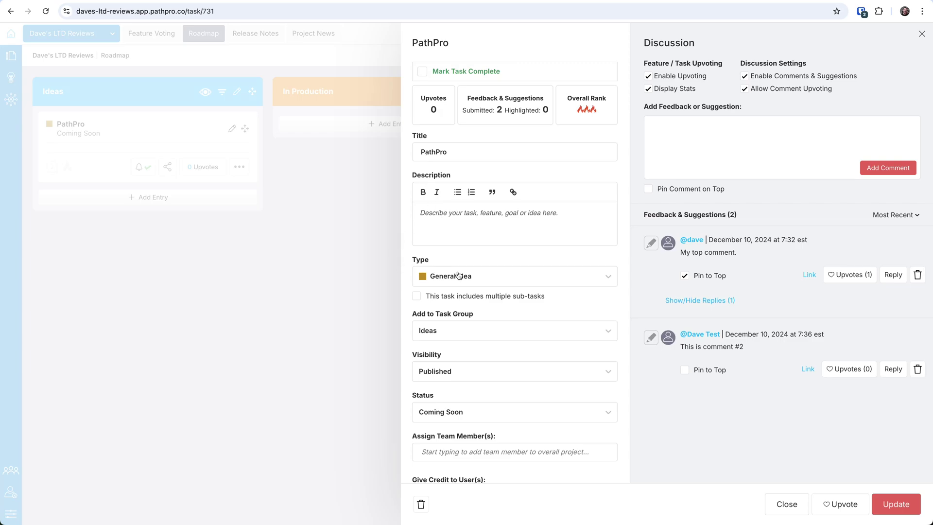
Step: Review all the available type options for the PathPro task without changing the selection
click(519, 279)
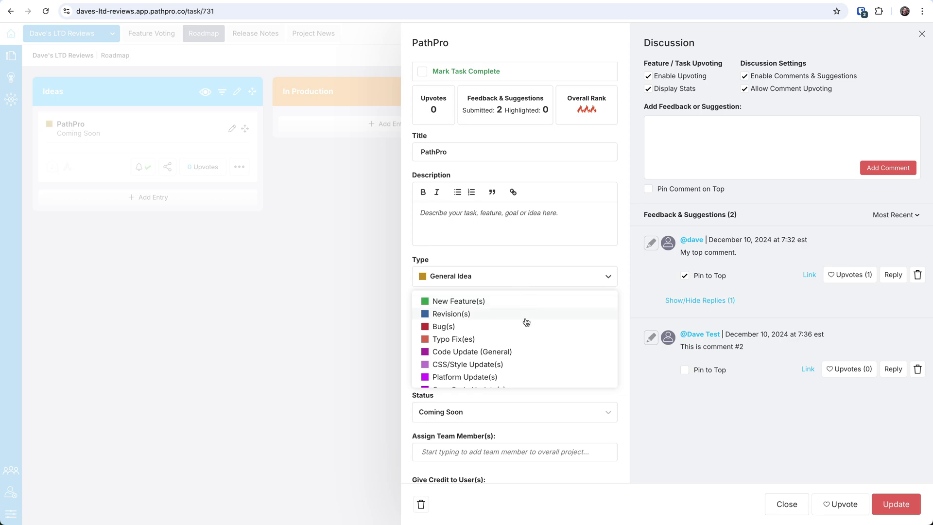
scroll(526, 322, down, 3)
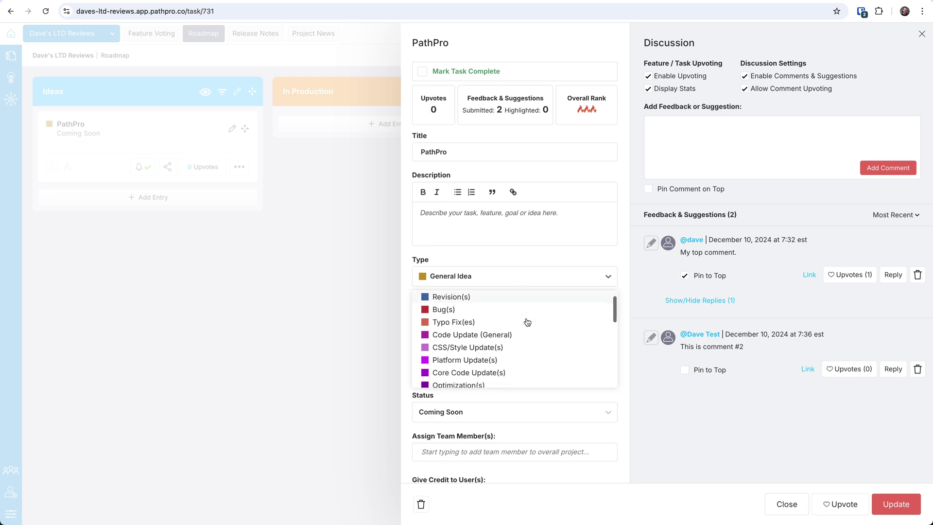
scroll(527, 322, down, 5)
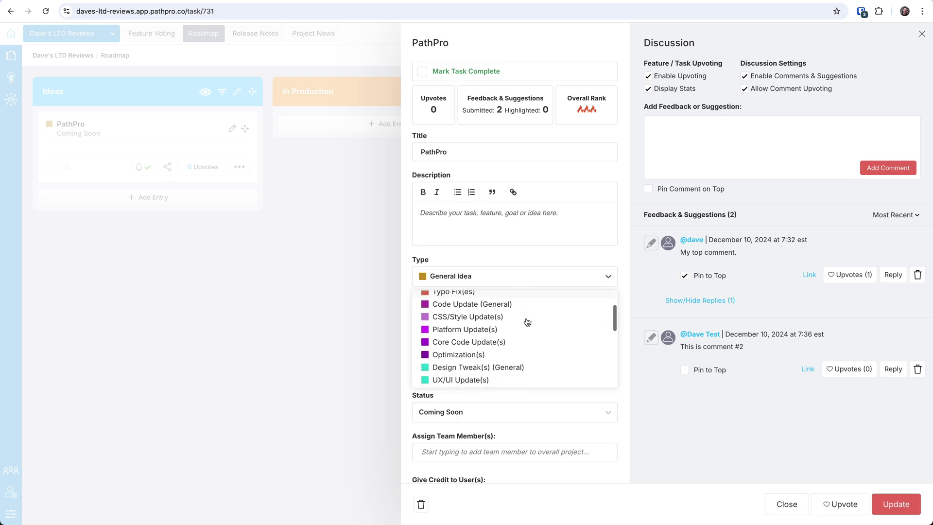
scroll(527, 322, down, 5)
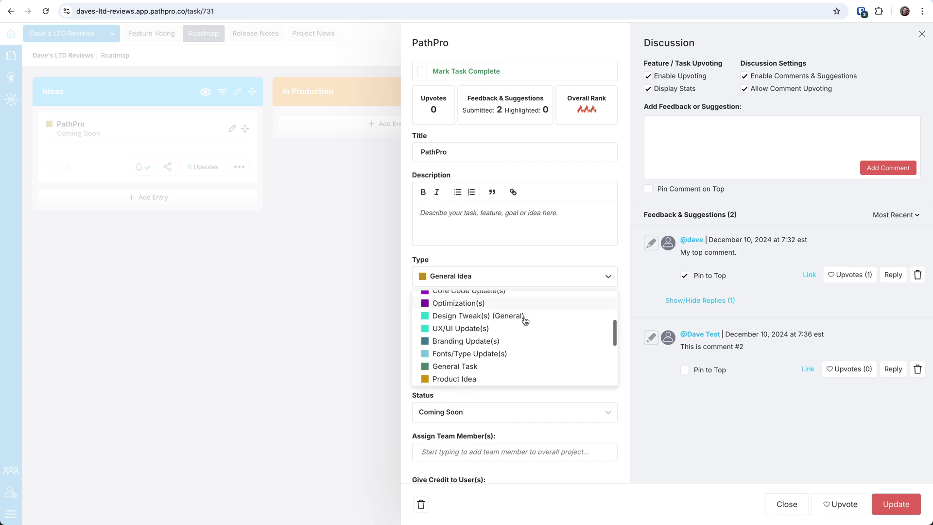
scroll(525, 320, down, 2)
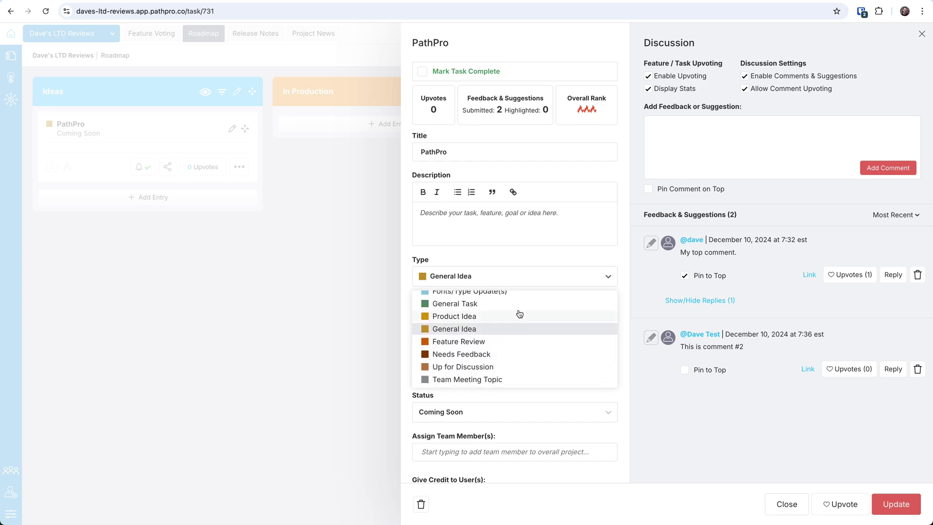
scroll(519, 324, down, 4)
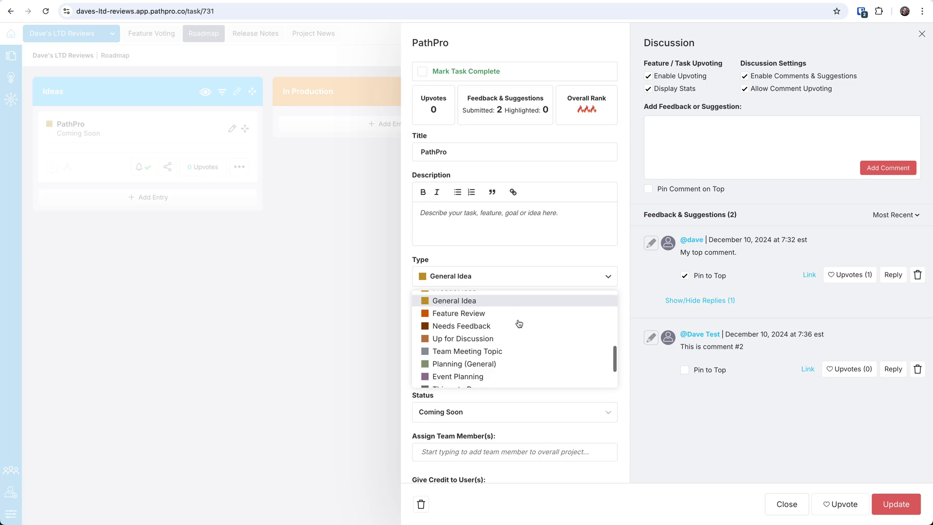
scroll(518, 323, down, 3)
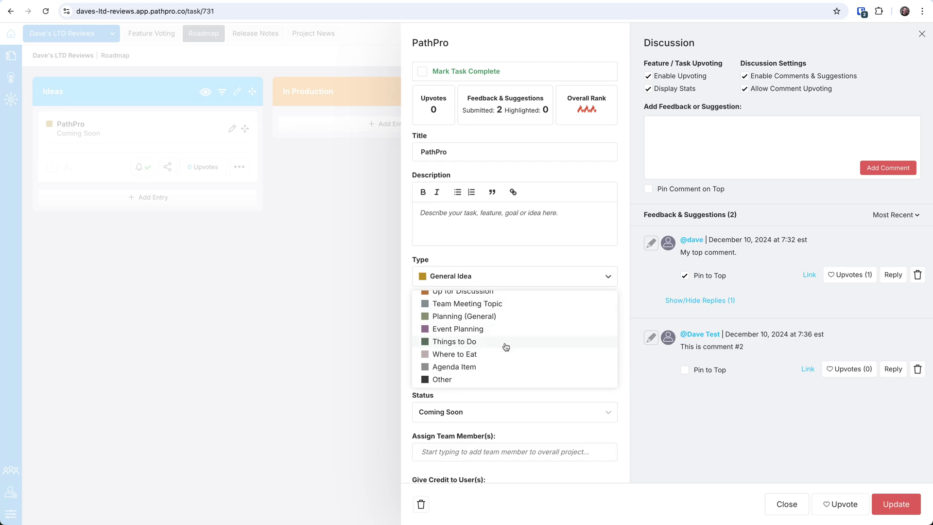
click(411, 320)
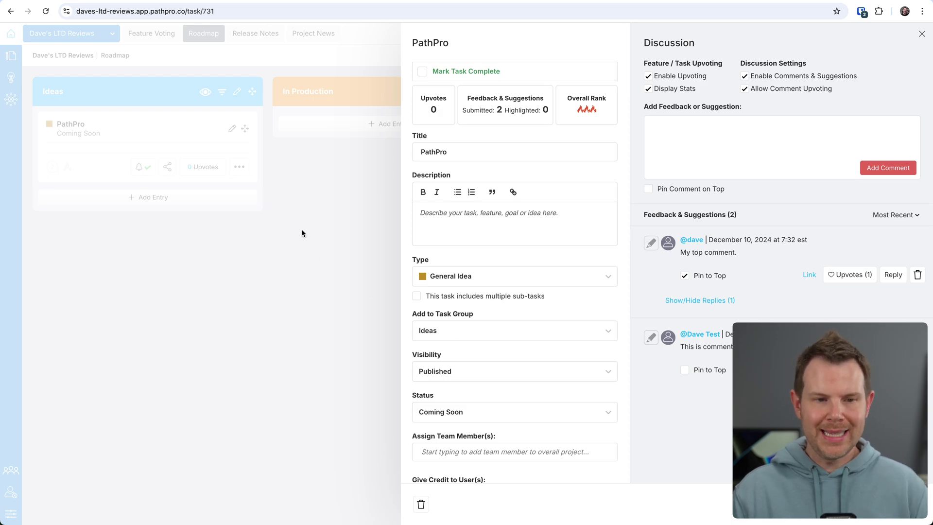
Step: Check which task groups the PathPro task can be added to, leaving it in Ideas
scroll(486, 347, down, 1)
click(471, 335)
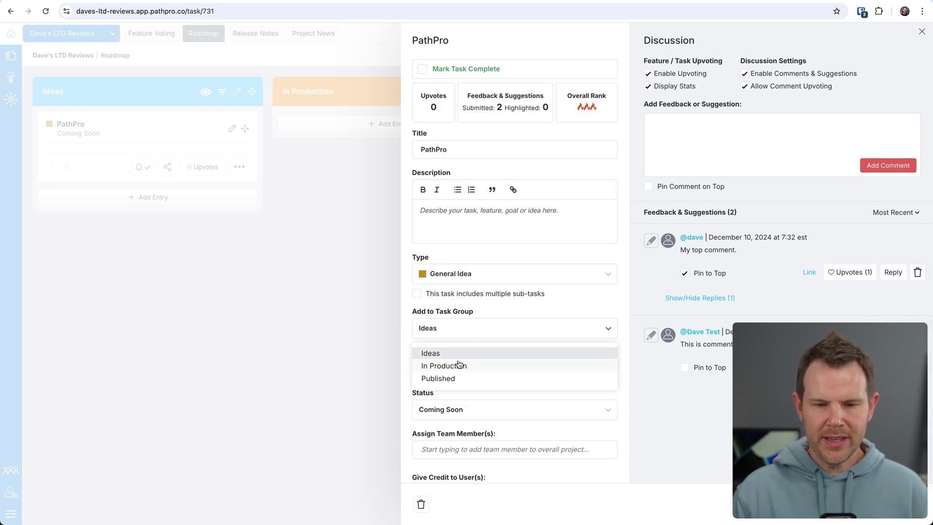
click(501, 316)
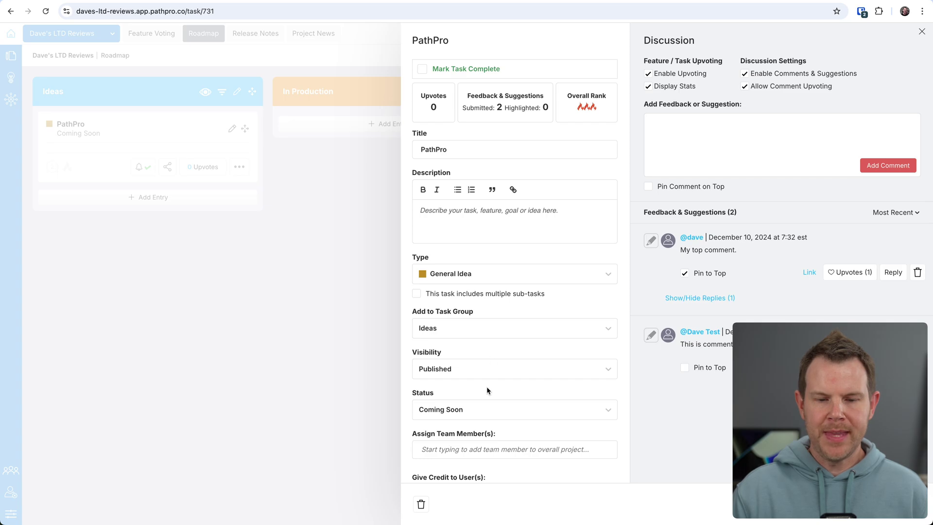
Step: Keep the PathPro task's visibility as Published and set its status to Confirmed
scroll(487, 406, down, 2)
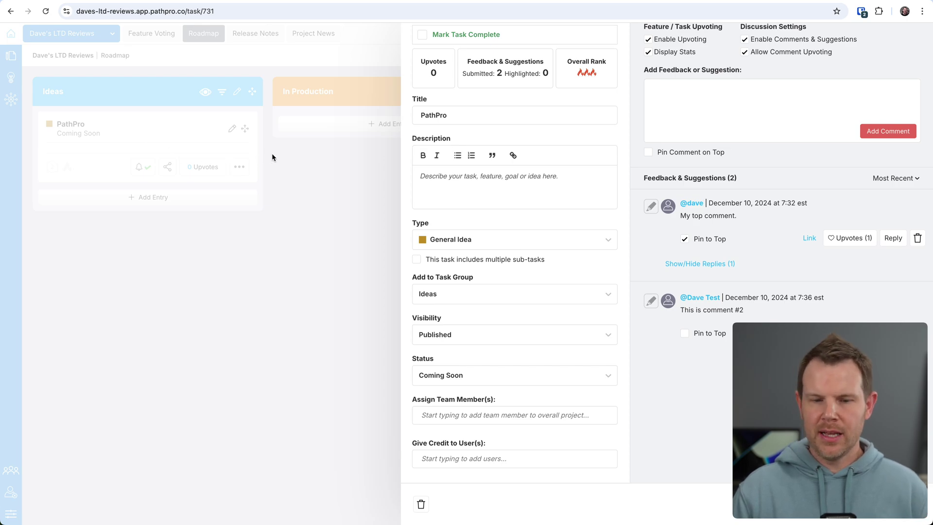
click(464, 336)
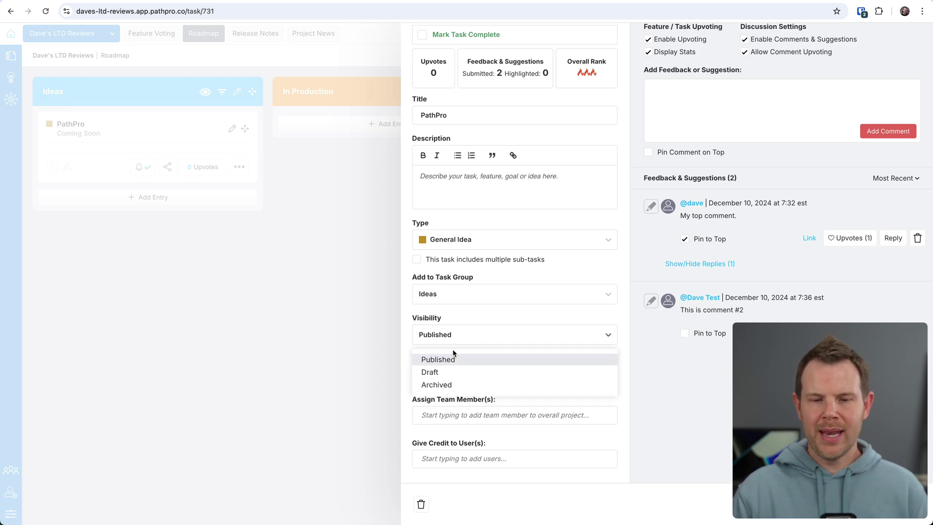
click(453, 353)
click(465, 381)
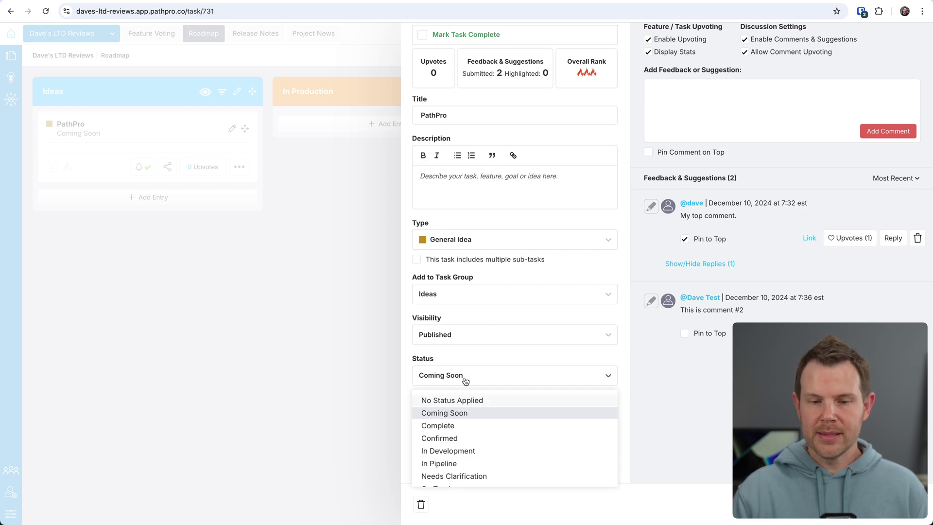
click(476, 439)
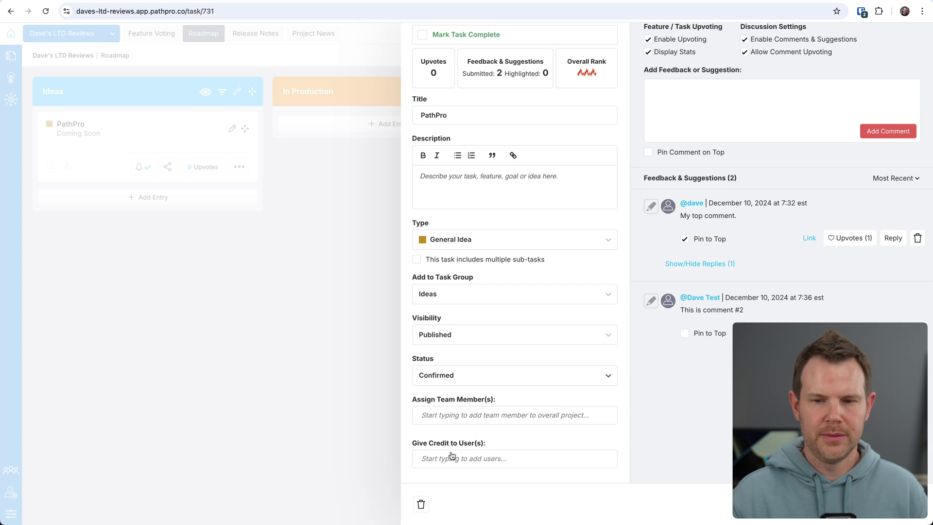
Step: Show the replies under the pinned comment in the discussion and close the task without updating it
scroll(452, 456, up, 2)
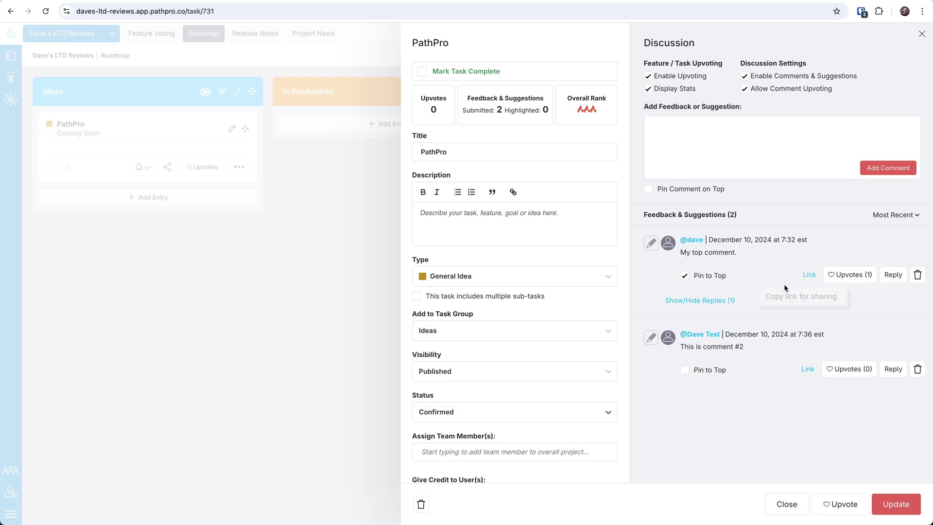
click(713, 300)
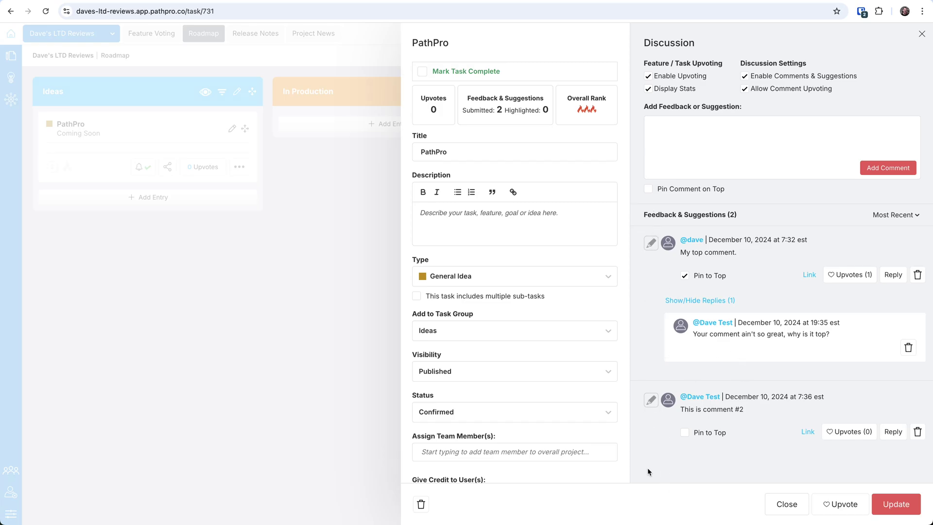
click(784, 505)
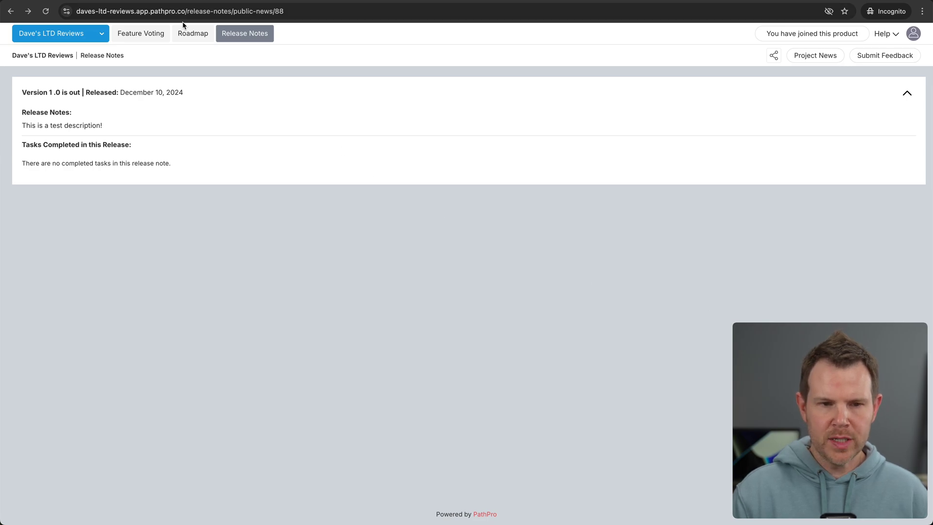
Step: View the roadmap as a community member in the incognito window, inspect the PathPro task's details and close them
click(194, 34)
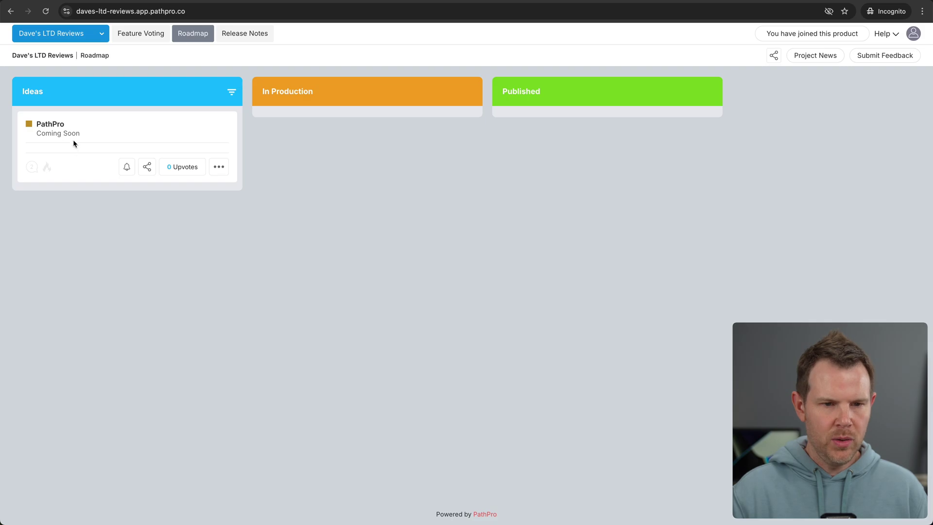
click(53, 125)
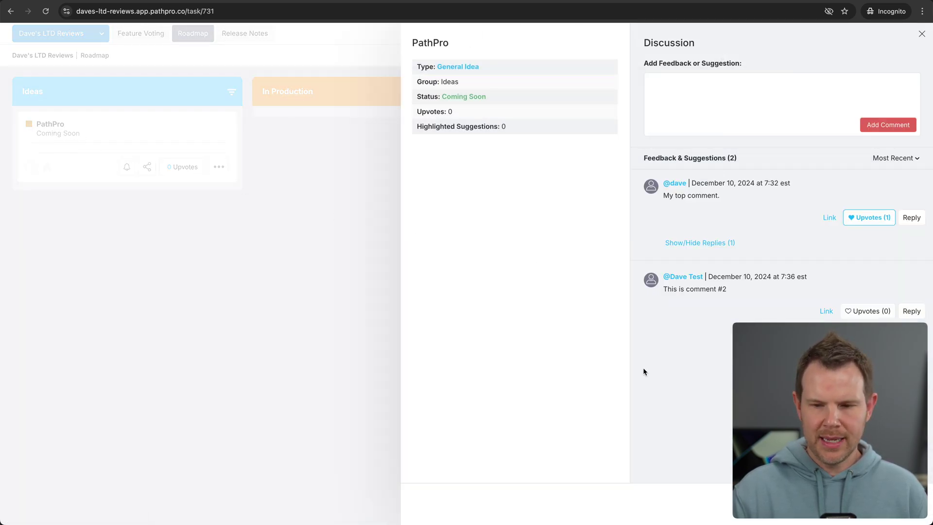
click(331, 247)
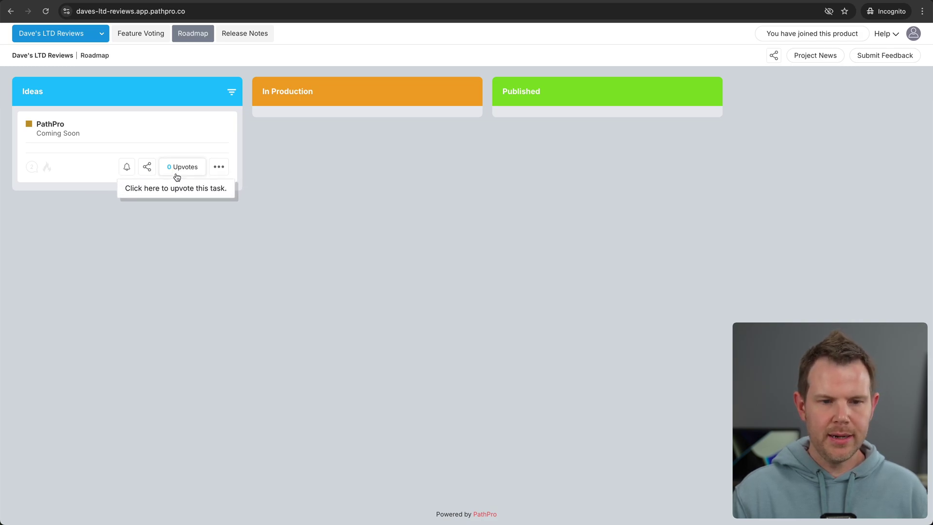
Step: Try out upvoting on the PathPro roadmap card by adding and withdrawing the vote twice
click(177, 174)
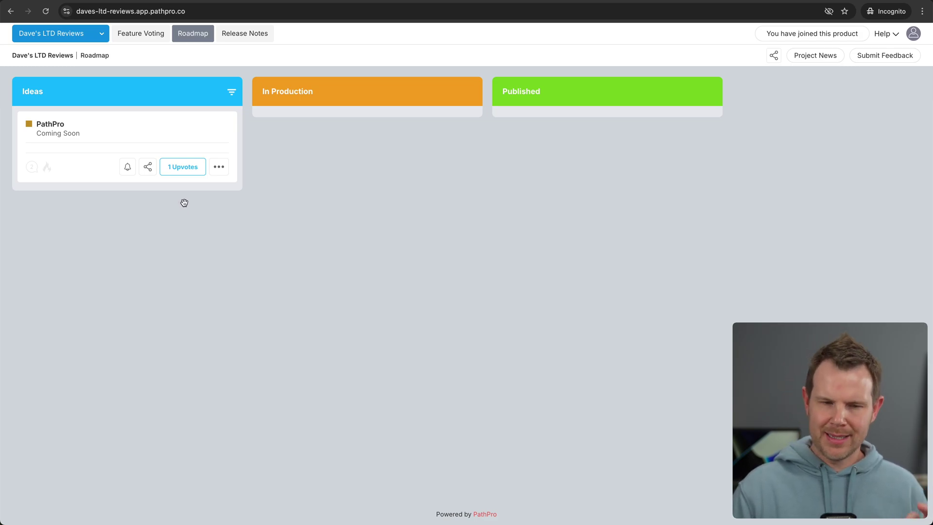
click(168, 169)
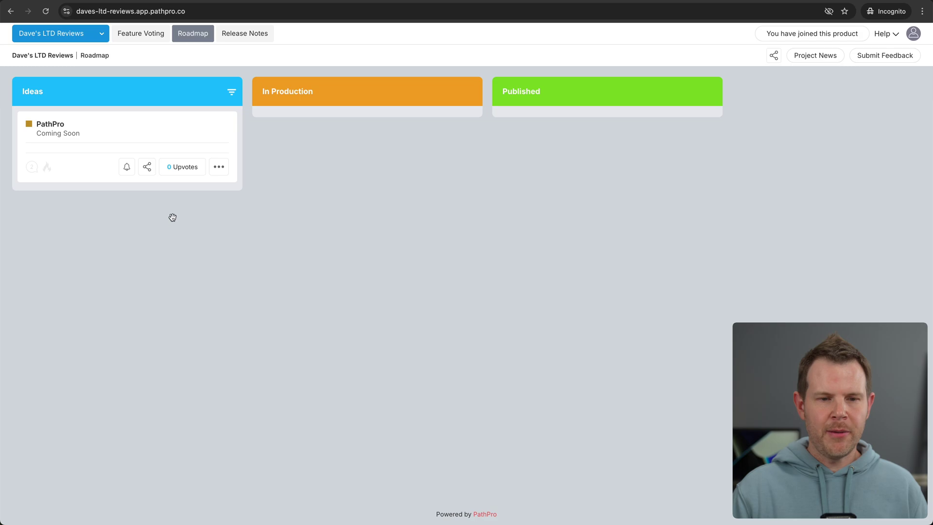
click(185, 170)
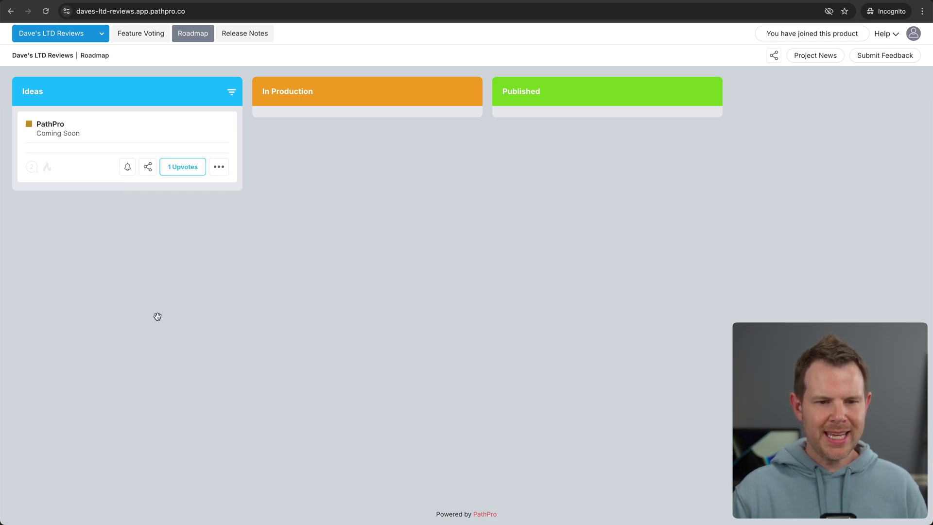
click(180, 175)
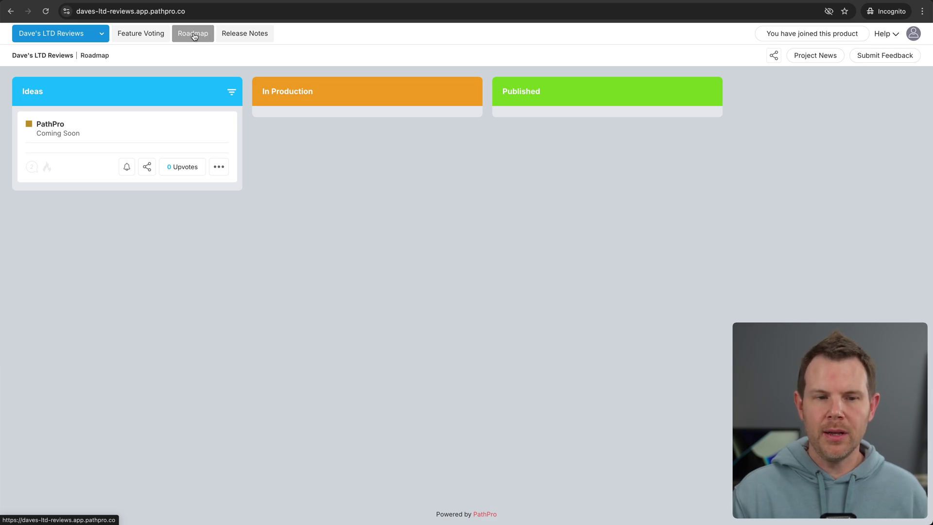
Step: Open Feature Voting, withdraw the upvote on the LTD Chatbot request and cast it again
click(119, 38)
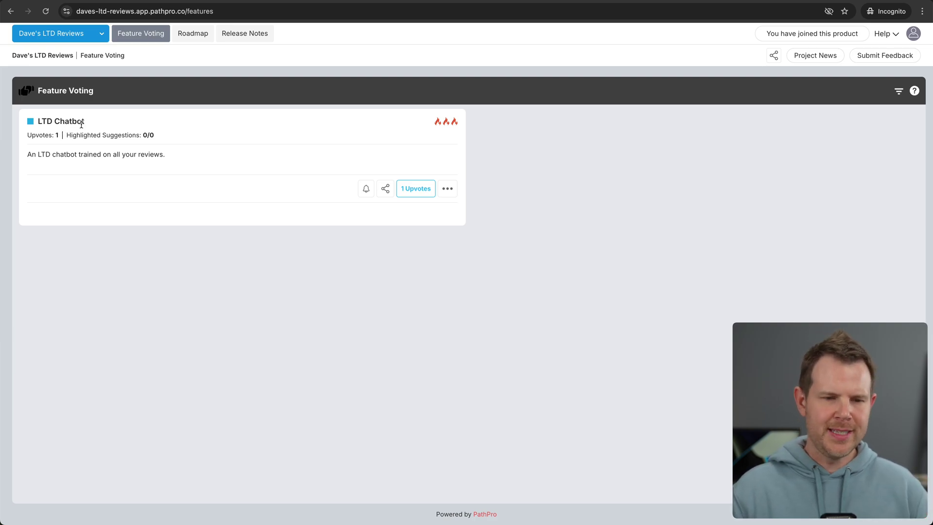
click(403, 191)
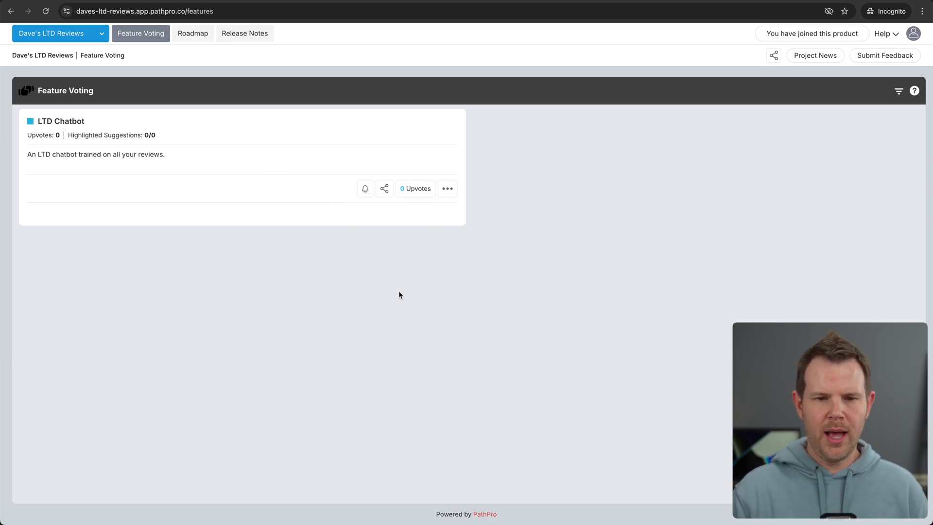
click(408, 190)
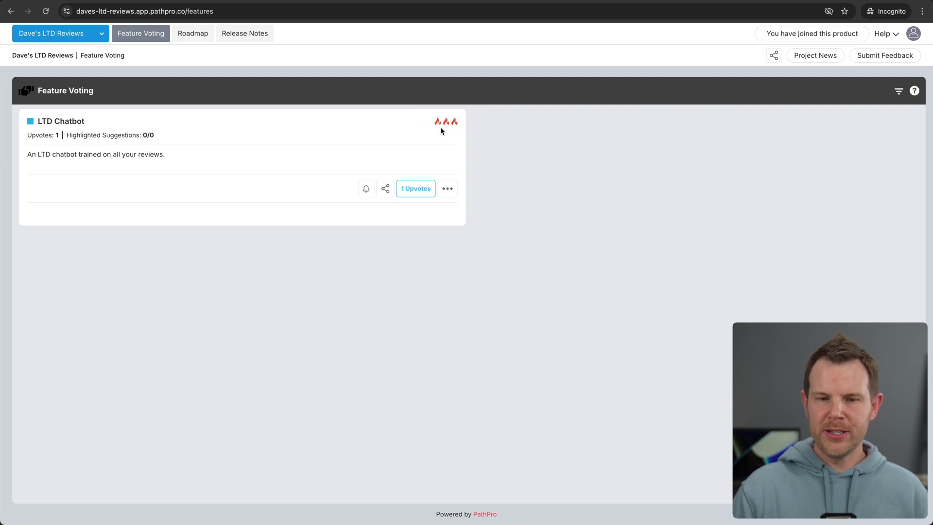
mouse_move(441, 124)
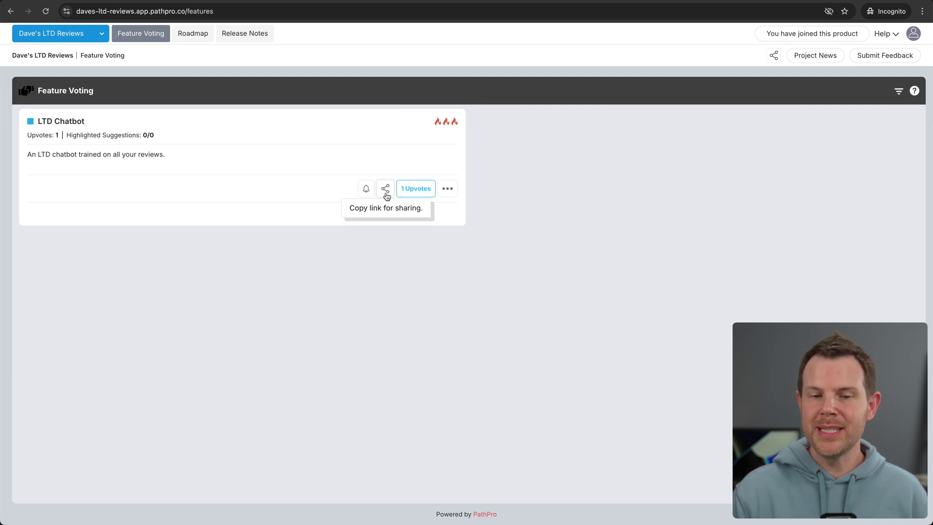
Step: Revisit the roadmap and Feature Voting, copy the LTD Chatbot request's sharing link and open it in a new incognito window
click(193, 34)
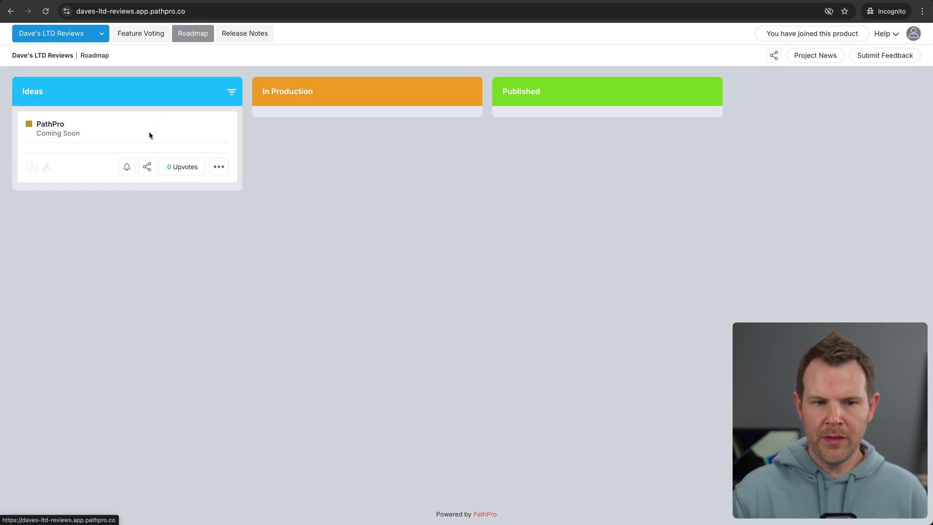
click(138, 34)
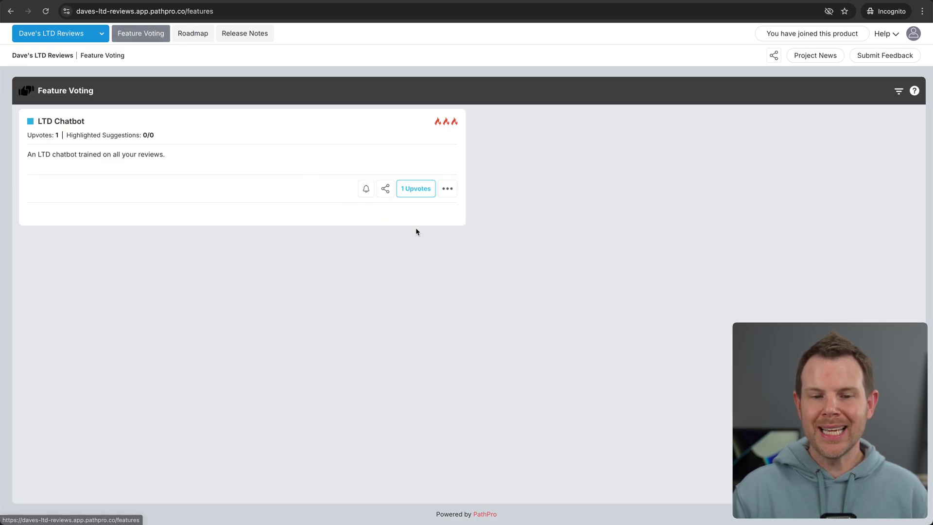
click(385, 191)
key(super+shift+n)
text(https://daves-ltd-reviews.app.pathpro.co/feature/712)
key(Return)
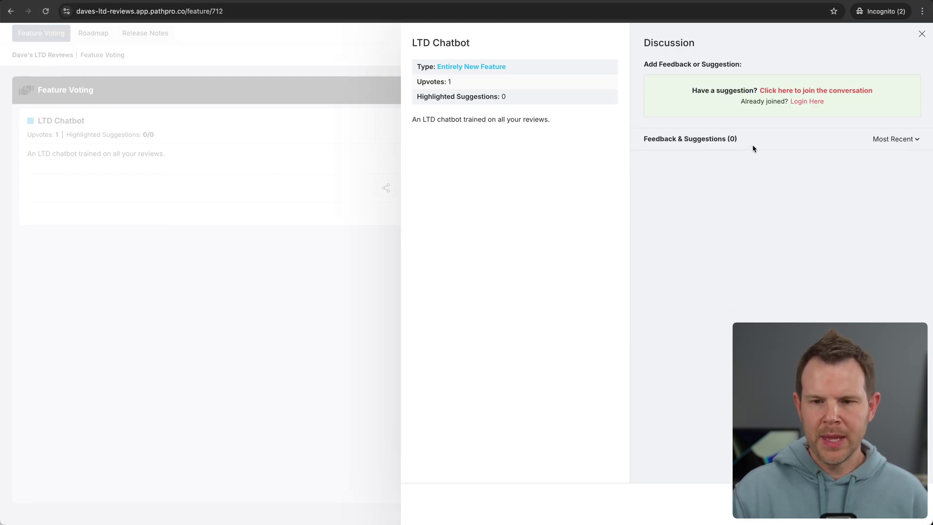
Step: Try to join the conversation on the LTD Chatbot request, and return to the community's Feature Voting page
click(790, 92)
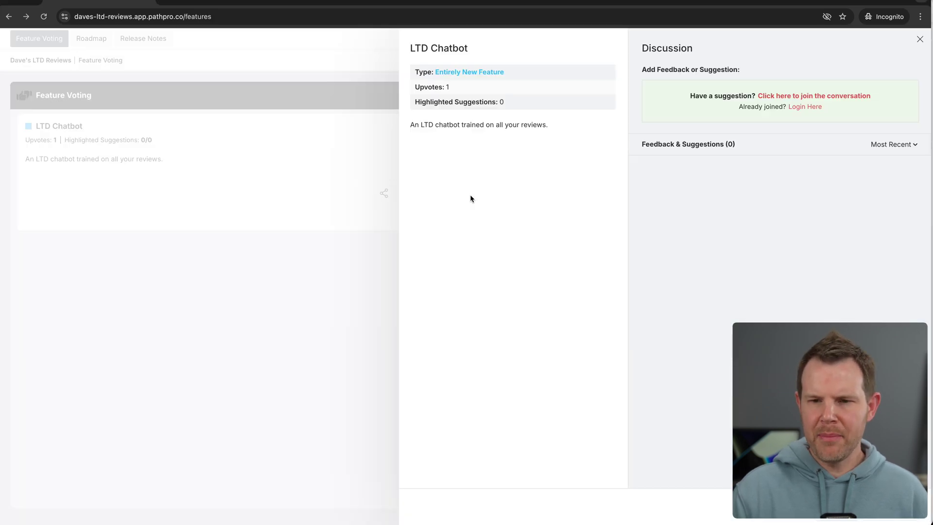
click(780, 95)
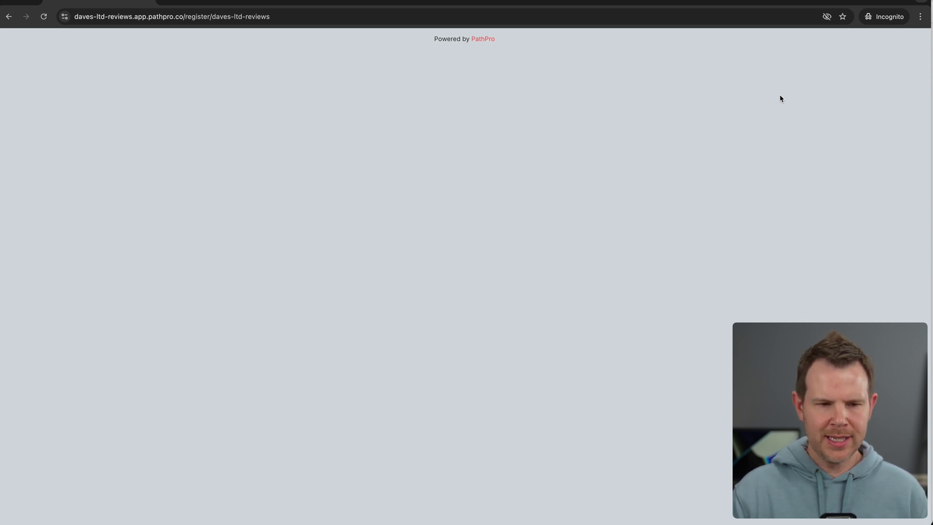
click(9, 17)
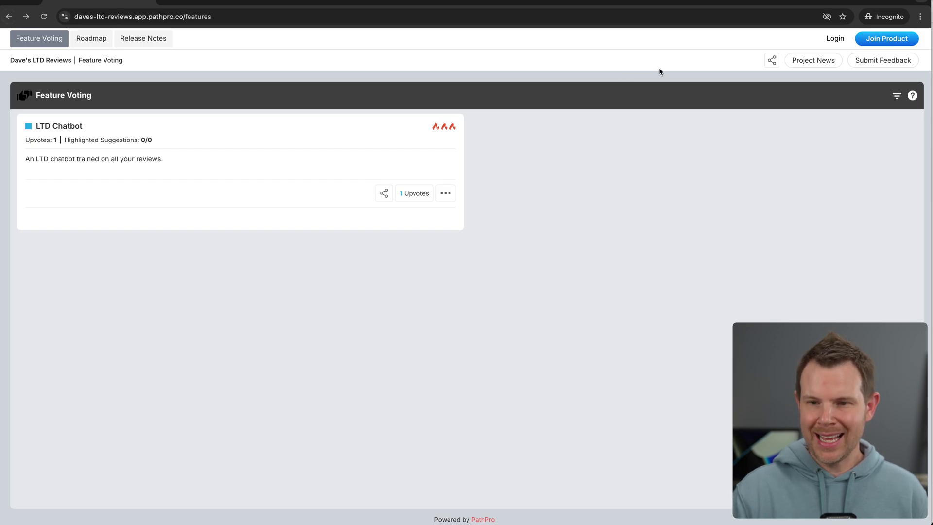
Step: Join the product by registering a community account with username, email and password, and upvote the LTD Chatbot request
click(879, 43)
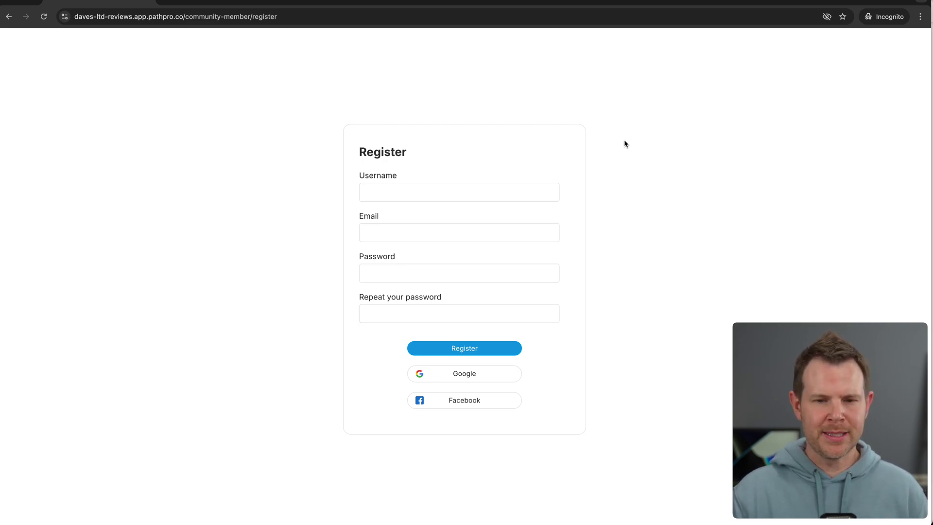
click(433, 190)
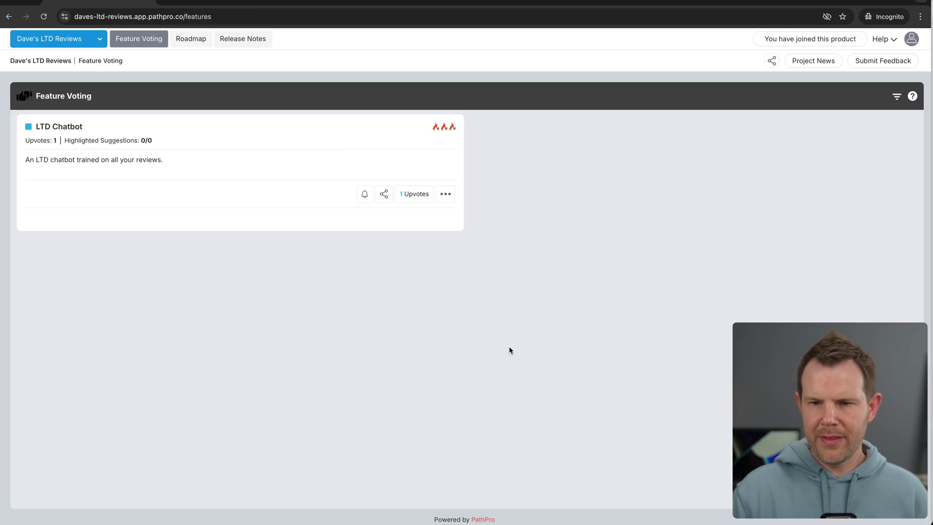
click(405, 197)
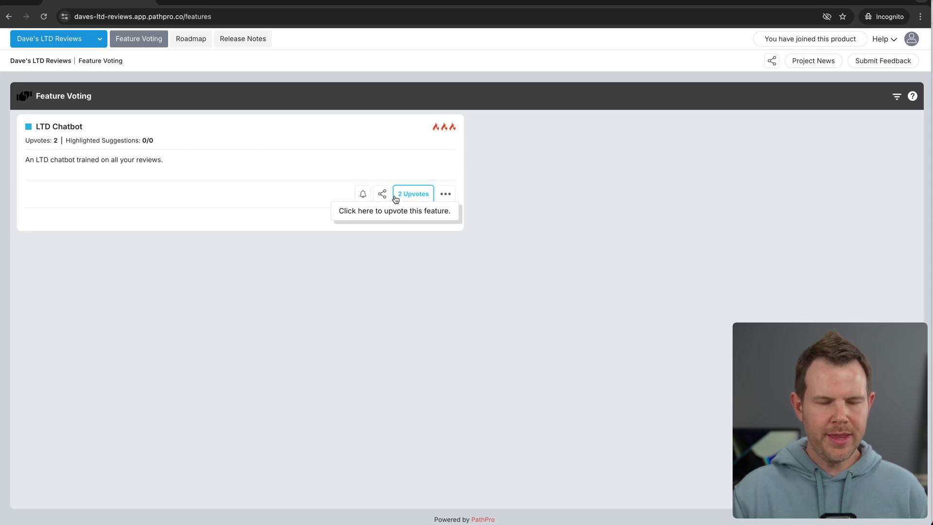
Step: Post the comment "This is great!" on the LTD Chatbot request, upvote that comment and close the request's details
click(59, 127)
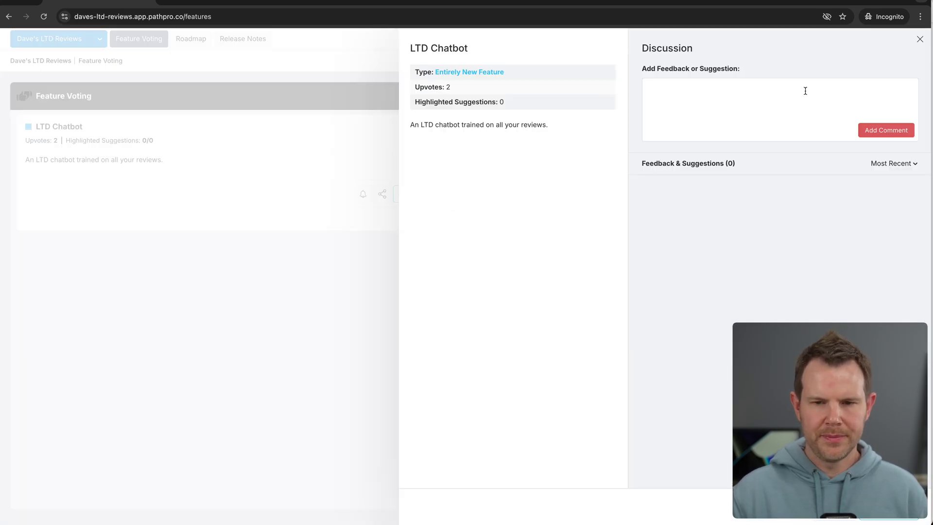
click(805, 91)
text(This is great!)
click(885, 129)
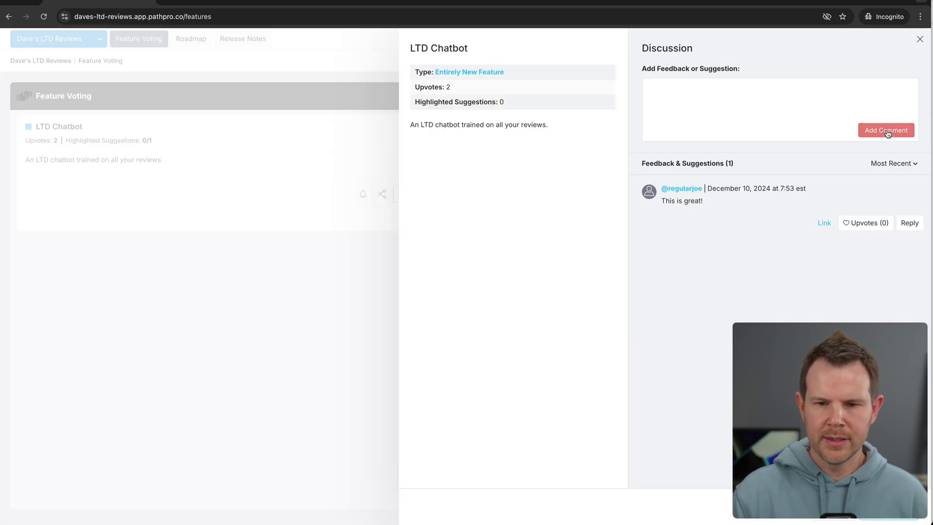
click(881, 222)
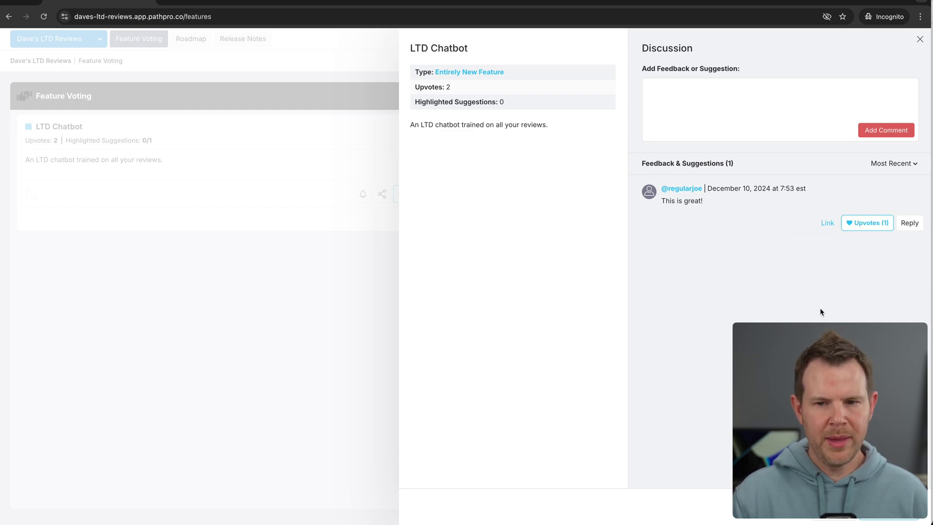
click(343, 305)
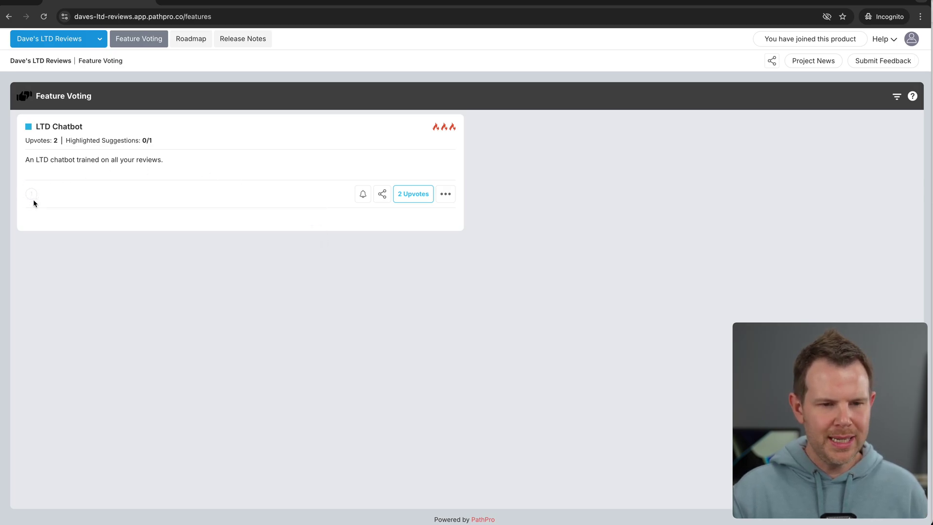
Step: Inspect the LTD Chatbot card's suggestion indicator and discussion, and look at the roadmap before returning to Feature Voting
mouse_move(32, 200)
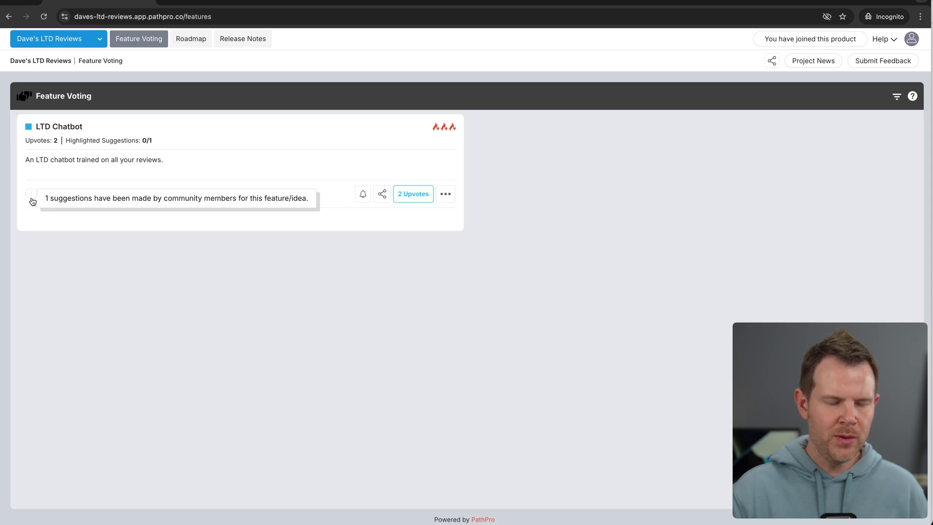
click(31, 199)
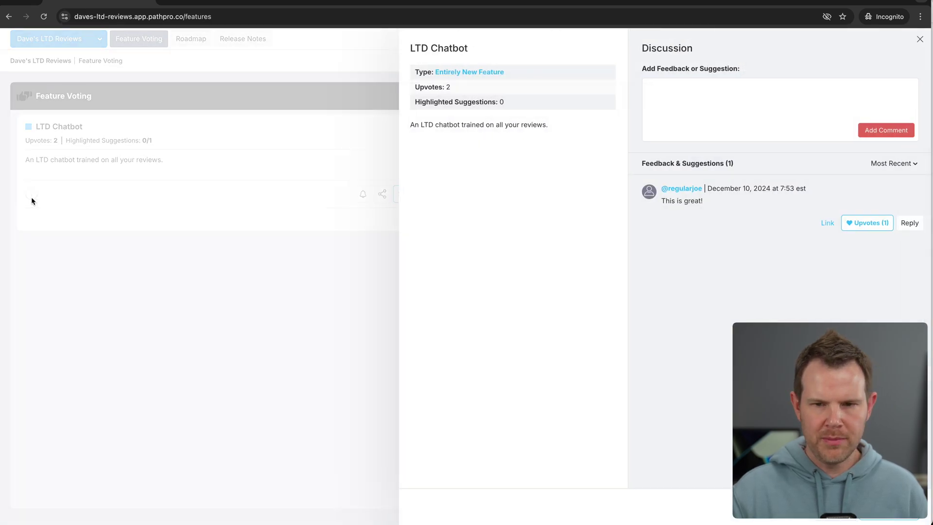
click(650, 89)
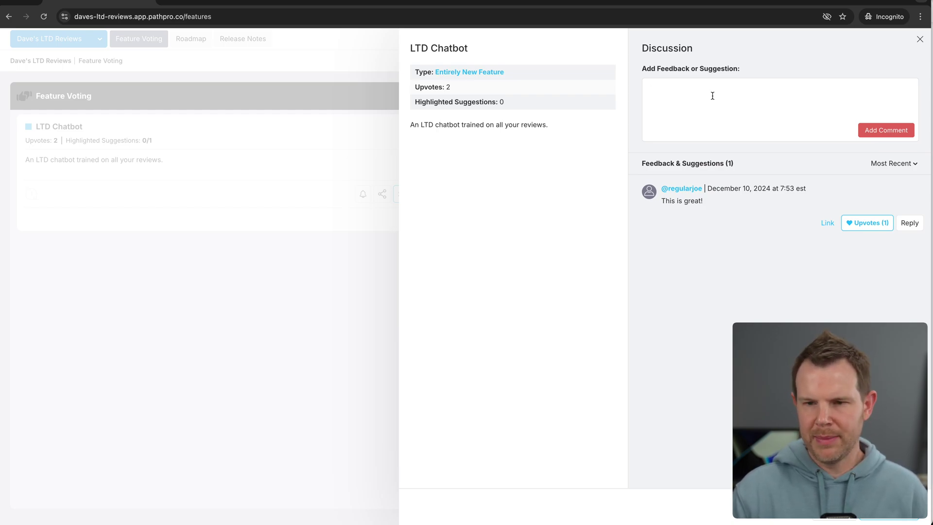
click(920, 38)
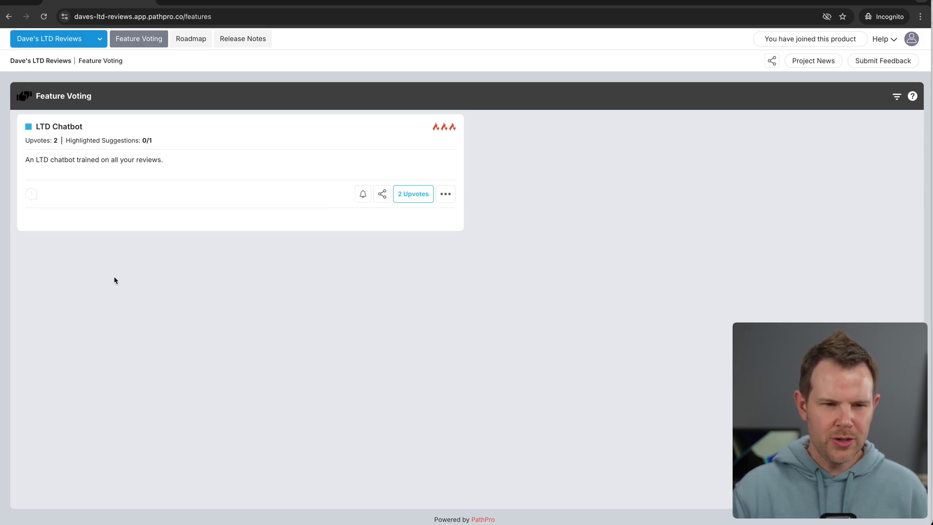
mouse_move(30, 200)
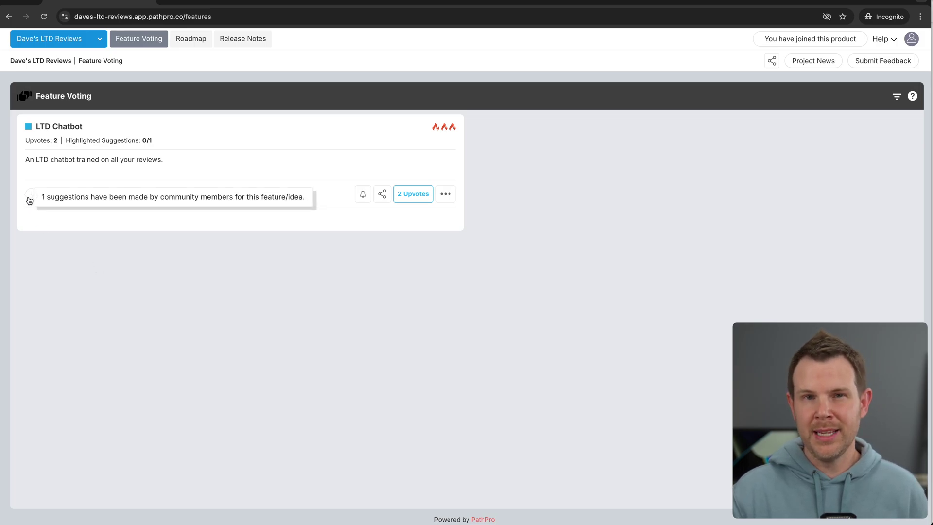
click(191, 38)
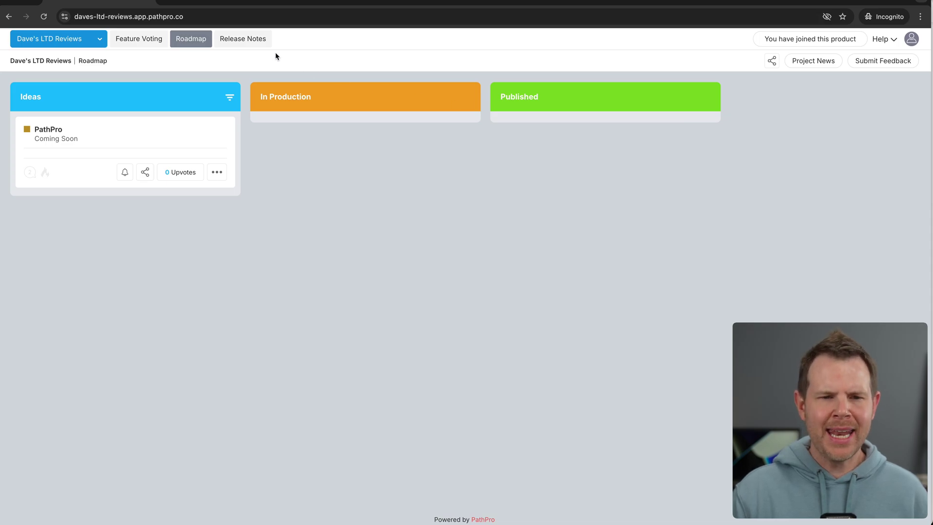
click(159, 39)
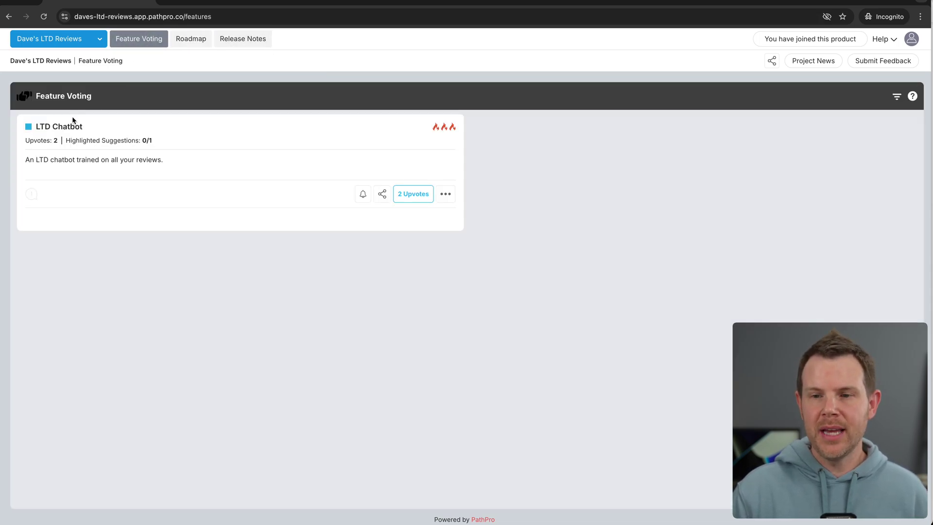
Step: Submit feedback titled "Podcast Version" with the details "Create an audio version of the videos." and dismiss the confirmation
click(883, 62)
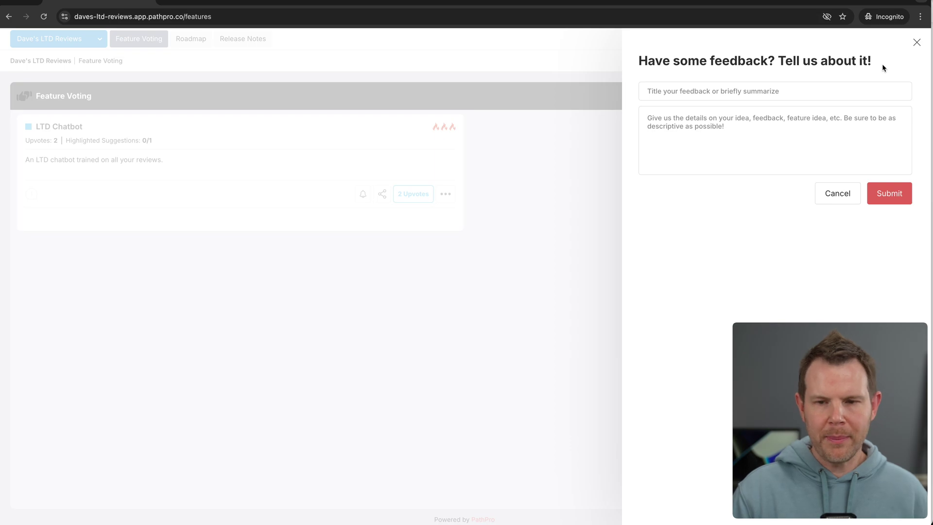
click(766, 93)
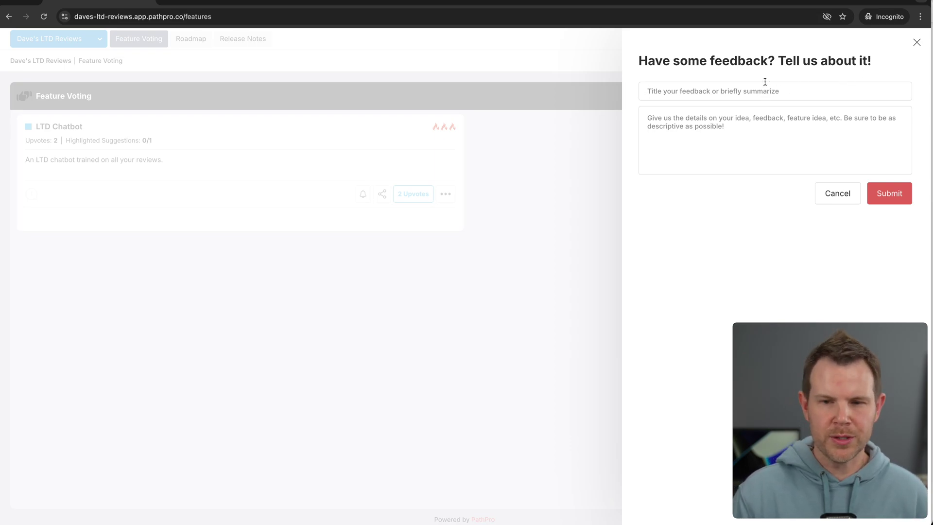
text(Podcast Version)
key(Tab)
text(Create an audio version of the videos.)
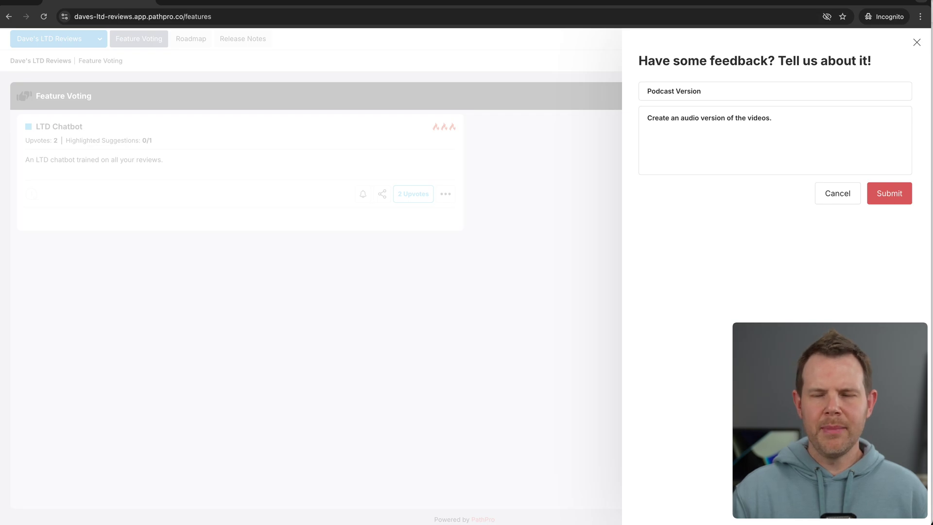
click(892, 195)
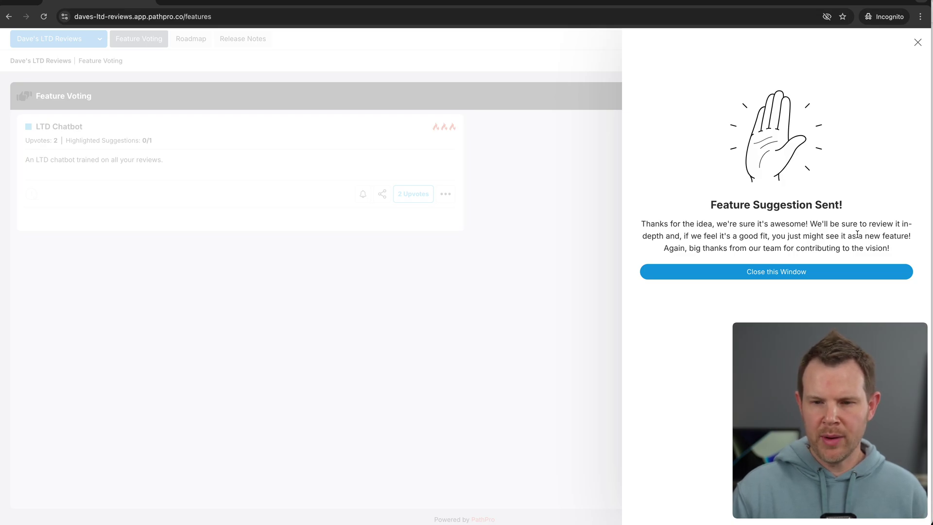
click(798, 273)
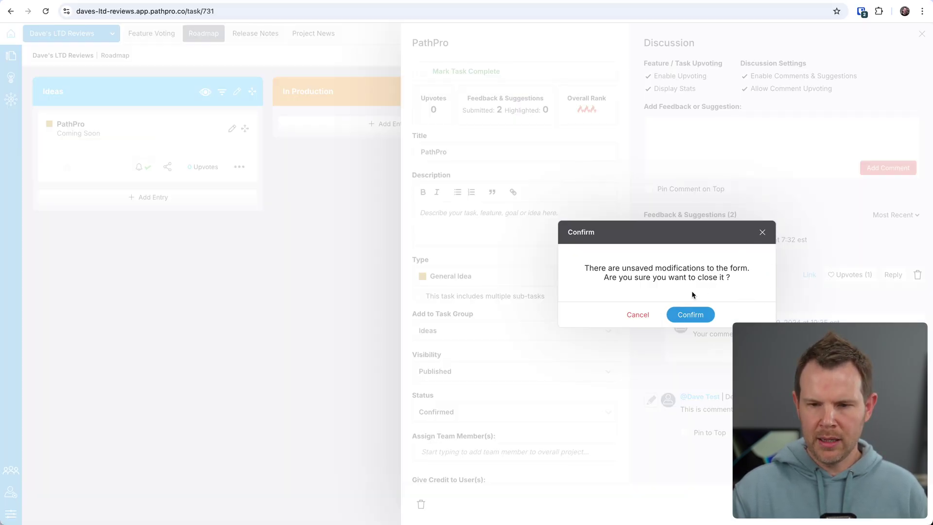
Step: Close the PathPro task editor in the admin window and open the Podcast Version submission from the community submissions
click(639, 313)
click(334, 383)
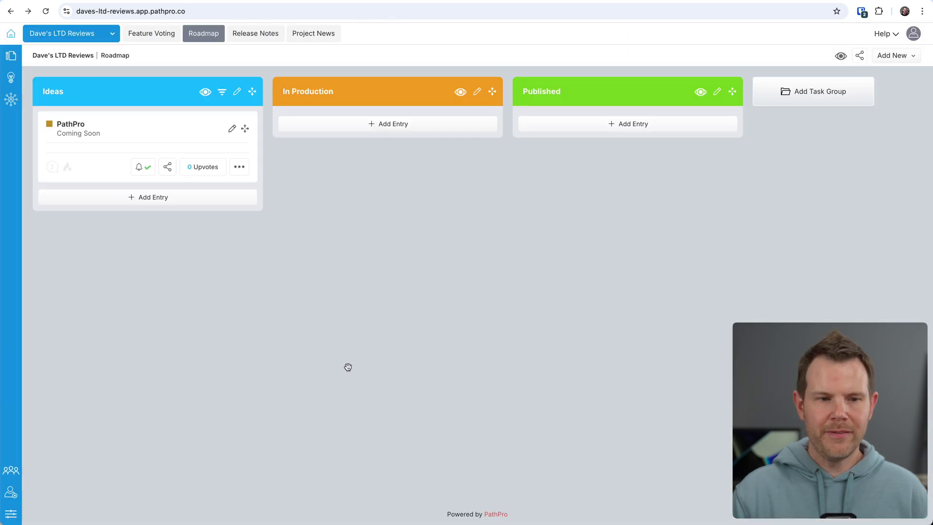
click(11, 79)
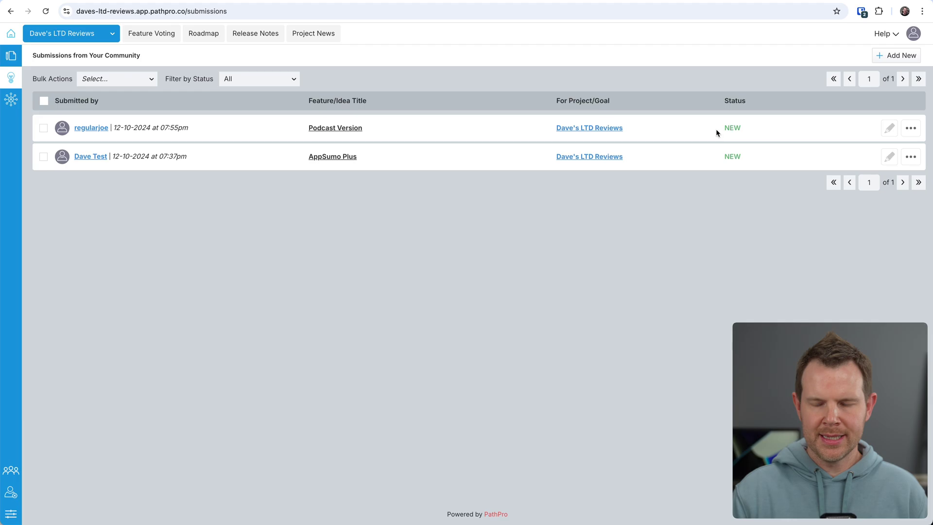
click(335, 127)
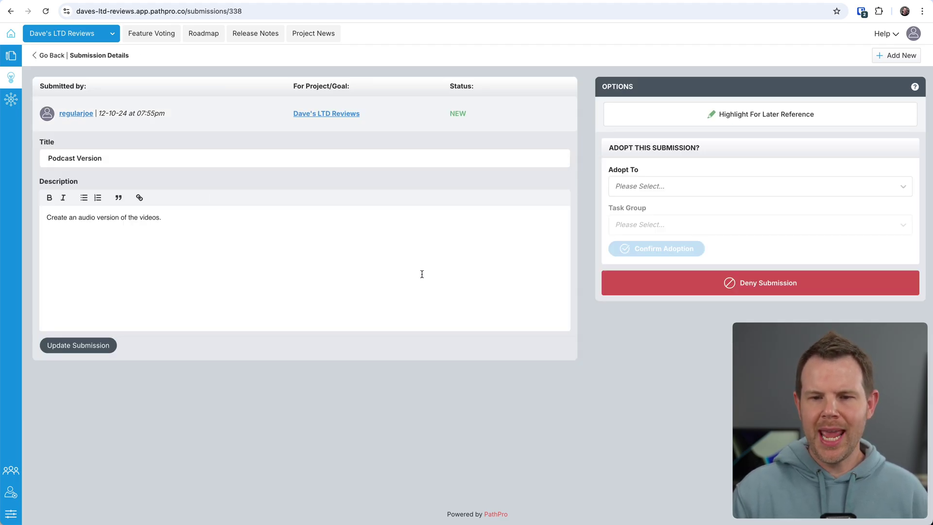
Step: Adopt the Podcast Version submission to Feature Voting and reload the community's Feature Voting page
click(708, 184)
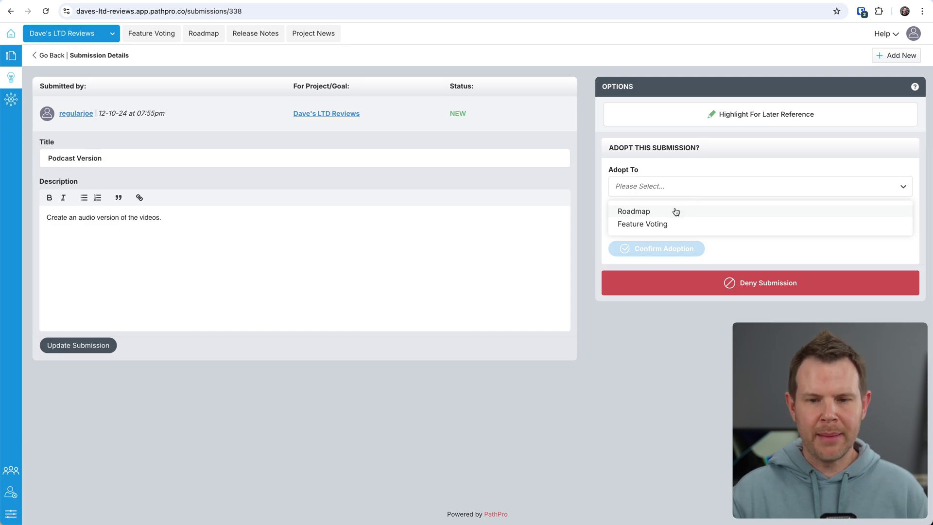
click(670, 225)
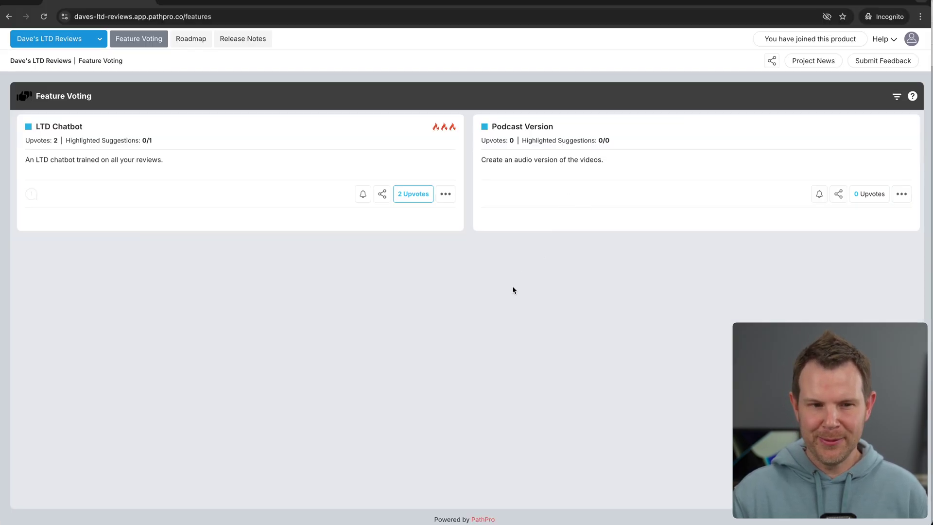
key(super+r)
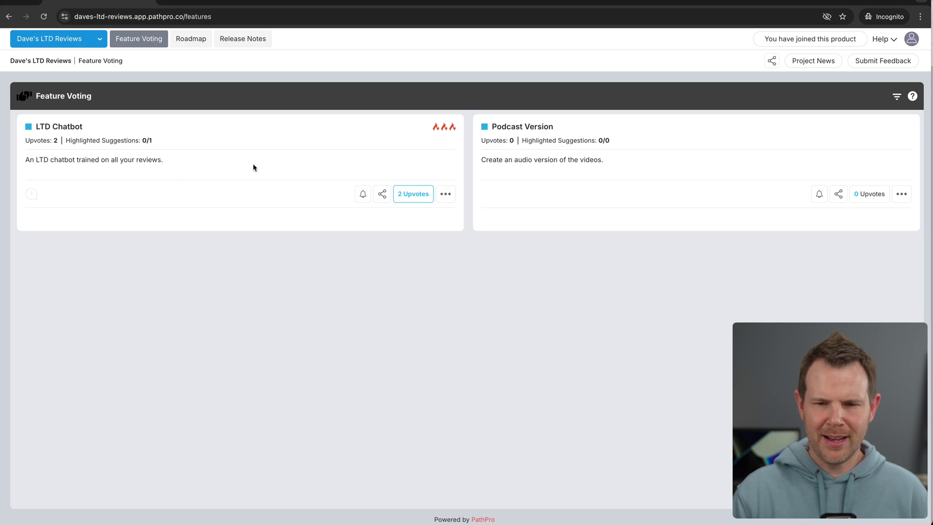
Step: Examine the Podcast Version title and the Feature Voting filter options without applying a filter
triple_click(644, 124)
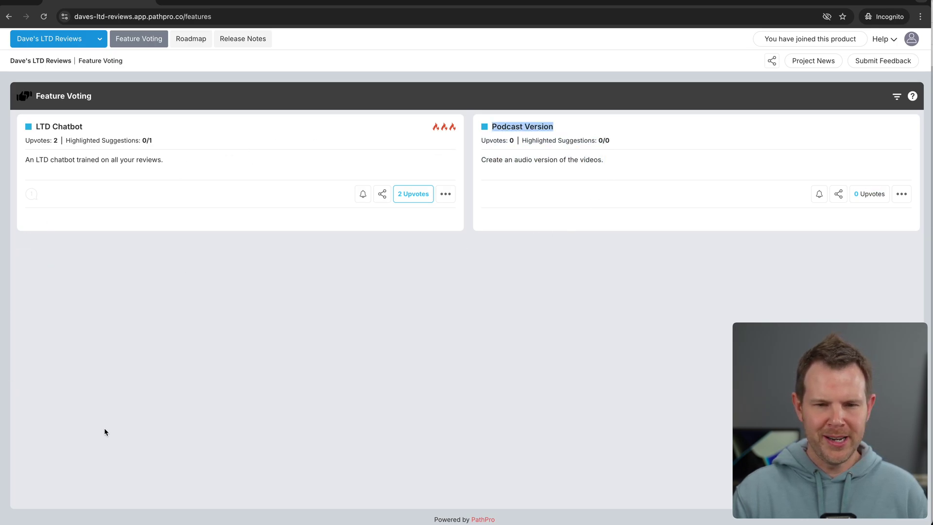
click(897, 100)
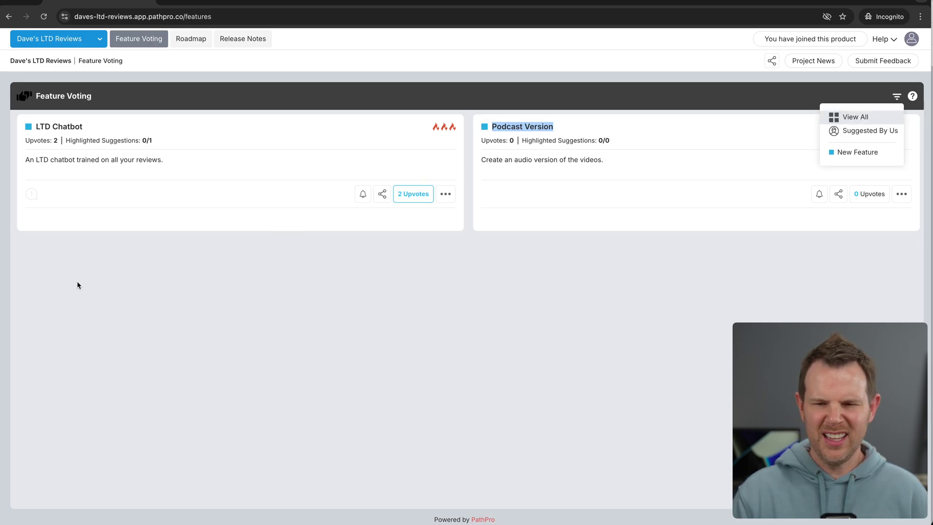
click(462, 286)
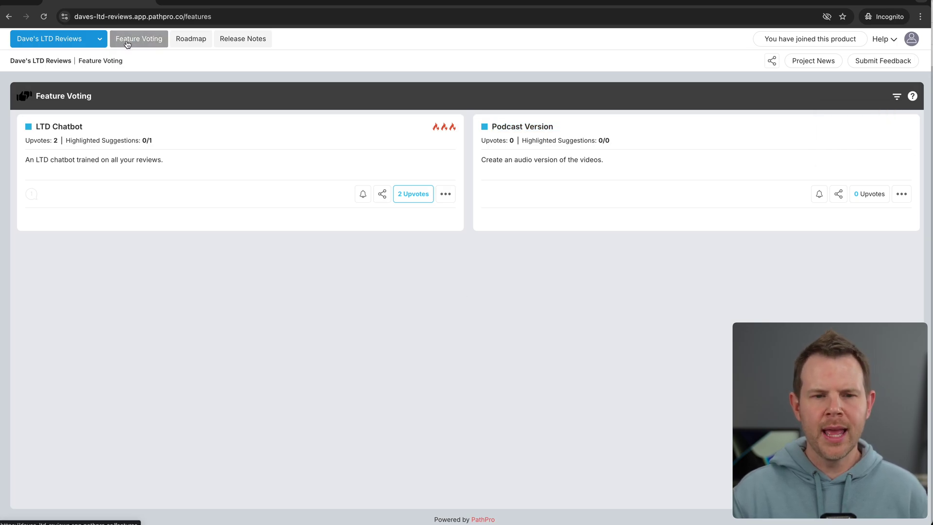
Step: View the release notes as a community member, and open the "Version 1 .0 is out" release note in the admin window
click(239, 44)
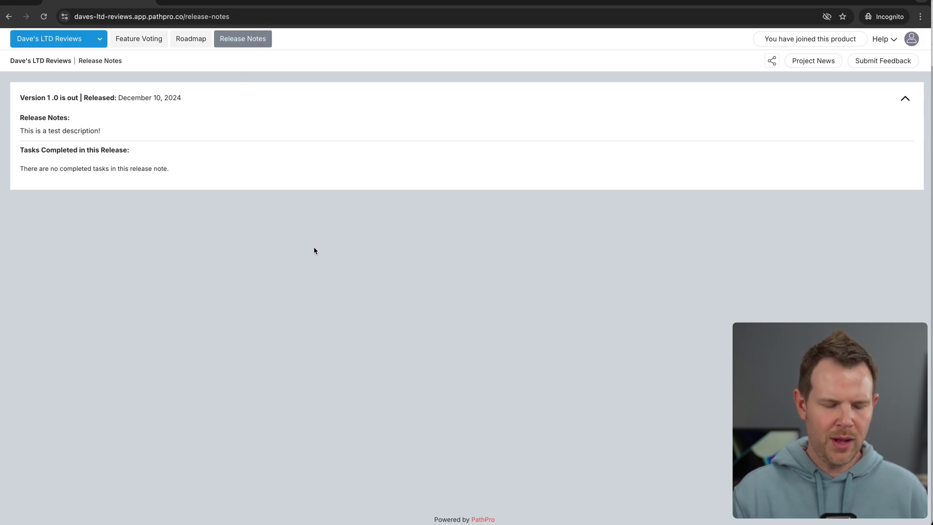
key(super+grave)
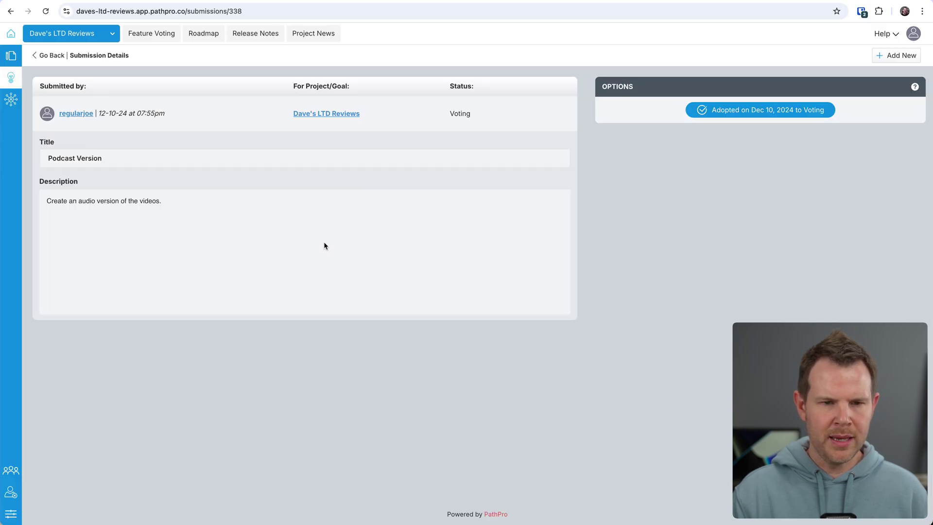
click(258, 34)
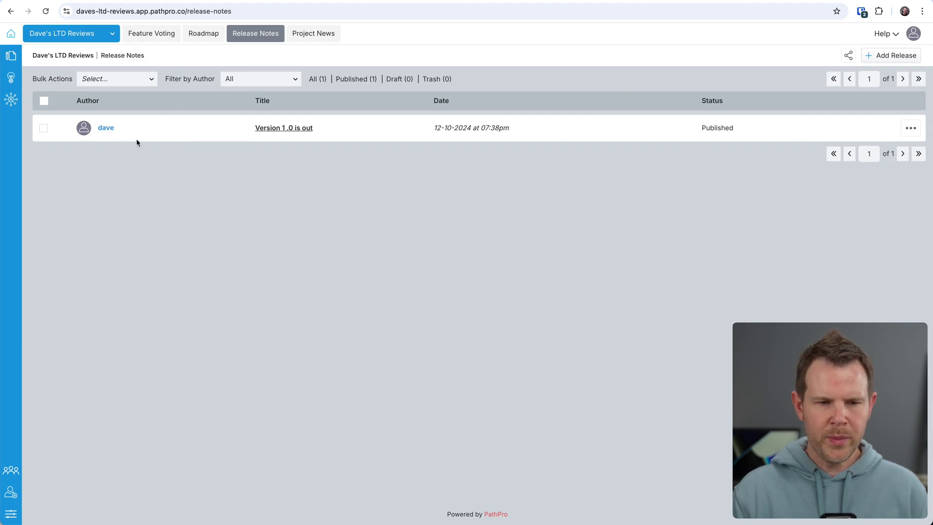
click(285, 129)
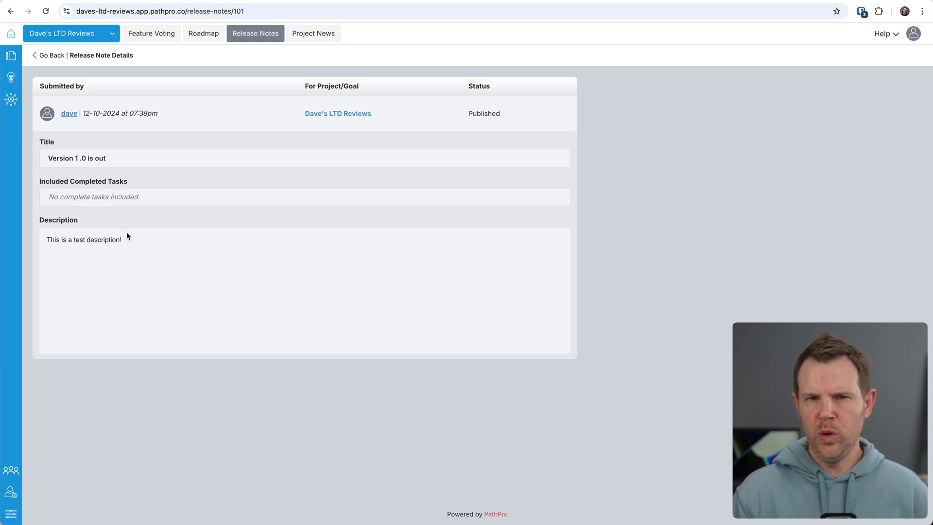
Step: Open the new release form from the release notes list, and view the project news in the community window
key(alt+Left)
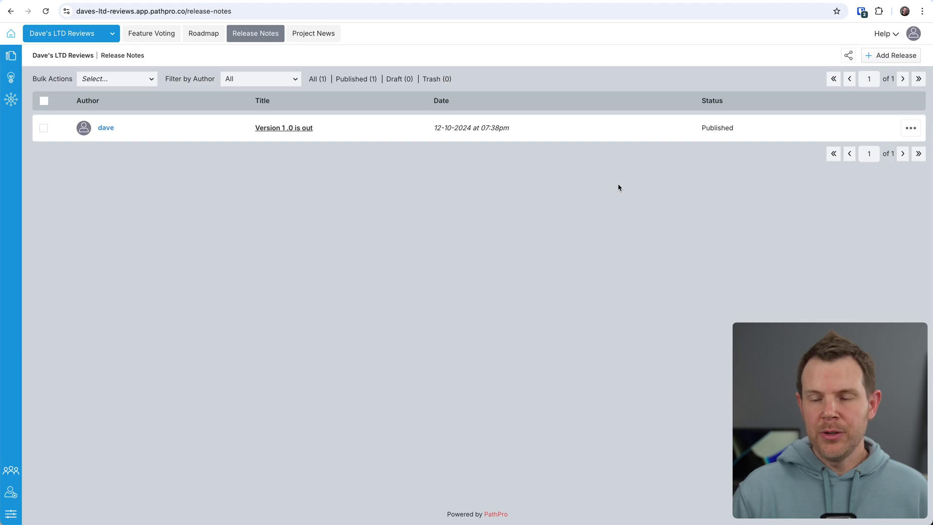
click(890, 55)
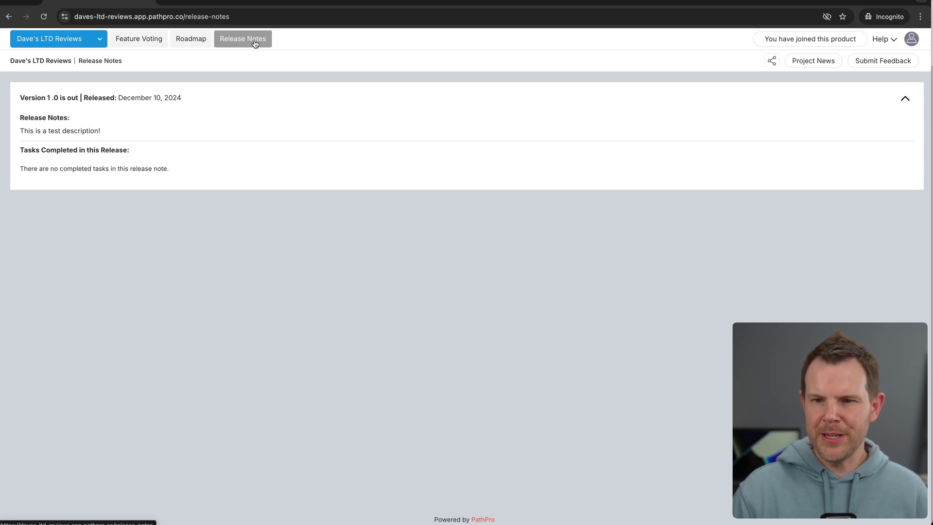
click(814, 68)
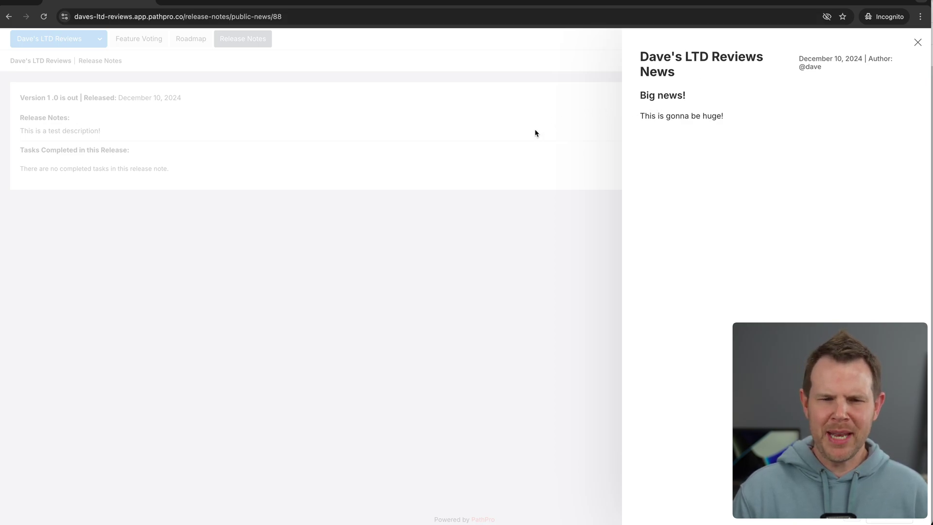
click(506, 183)
Step: Switch to AppSumo and browse the posts in the "What's new on AppSumo" feed for comparison
key(super+t)
text(app)
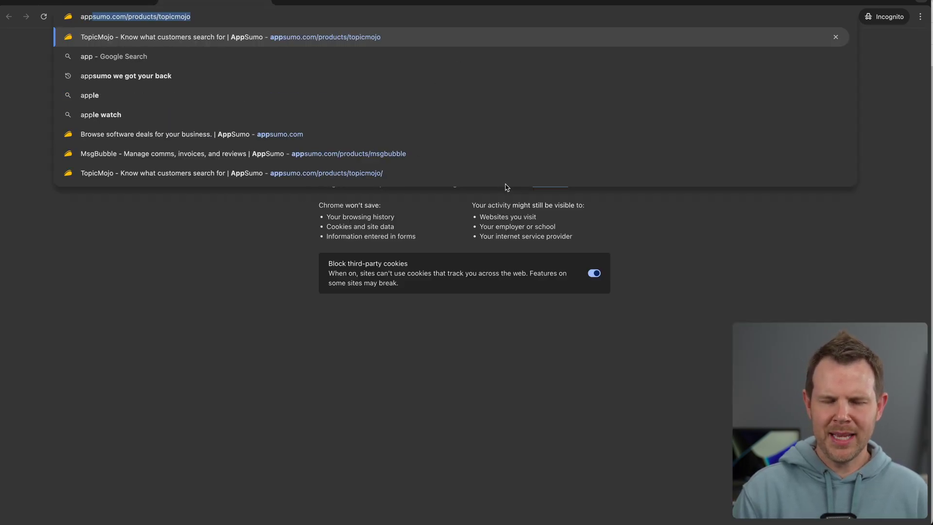
text(sumo.com)
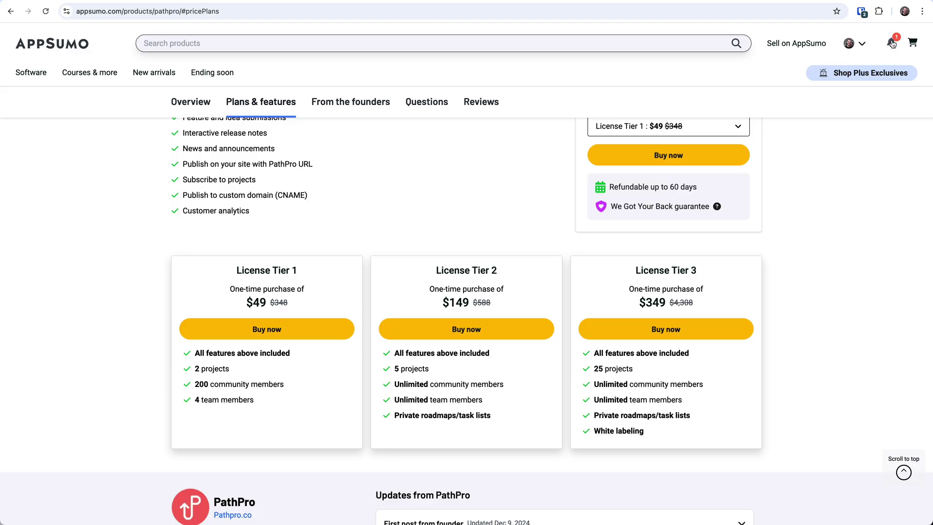
click(891, 39)
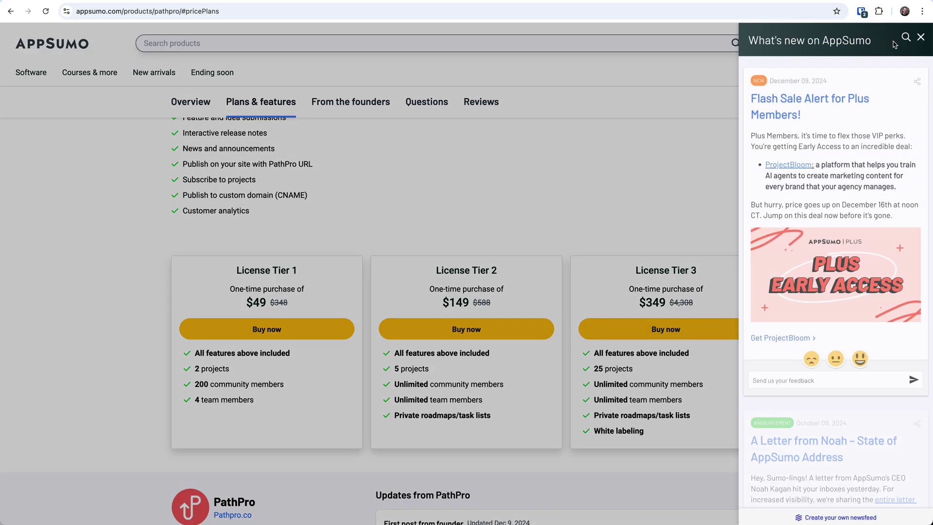
scroll(871, 190, down, 10)
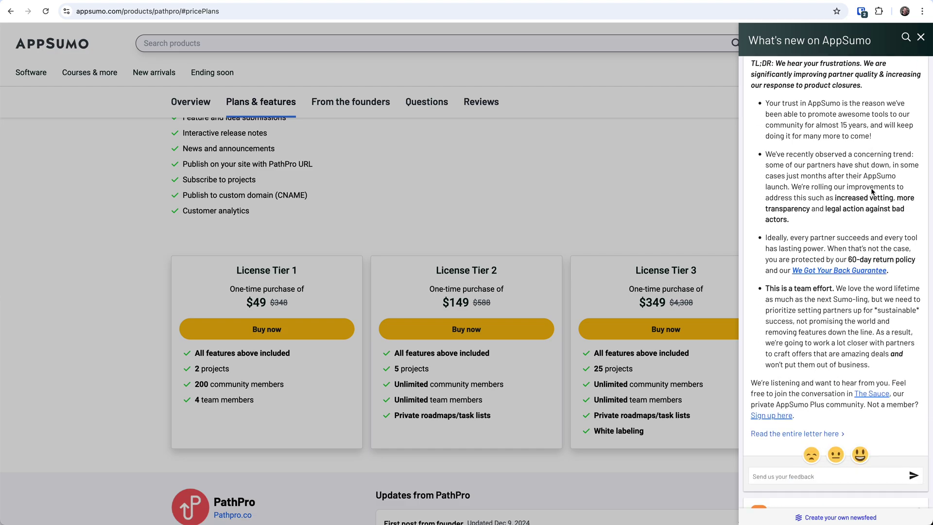
scroll(871, 191, down, 7)
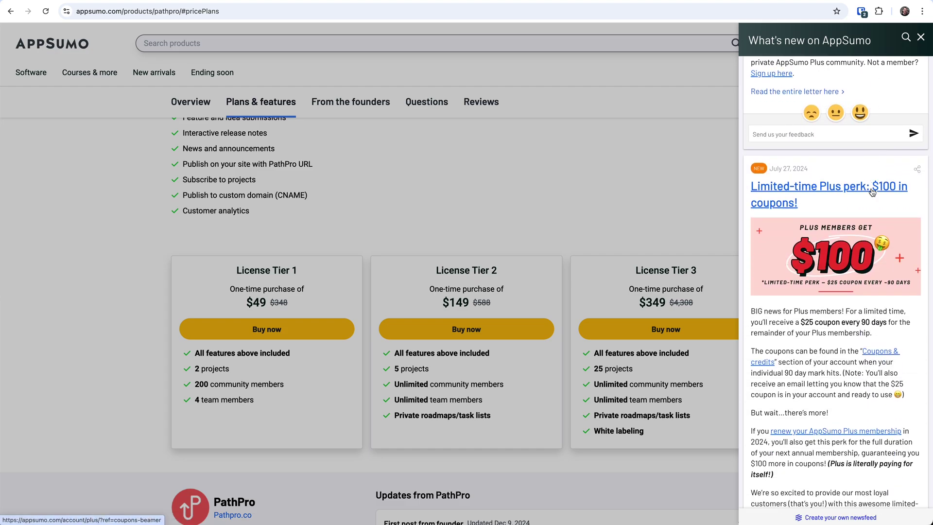
scroll(871, 192, up, 10)
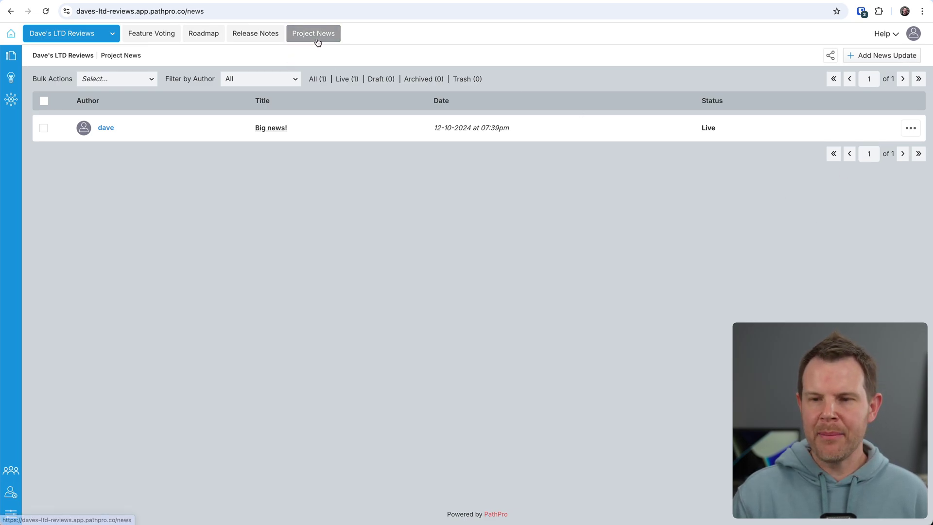
Step: Publish a news update titled "The Biggest News EVER" with "It's gonna be huge!" and a GIPHY iframe embed, and open the community's Project News
click(893, 56)
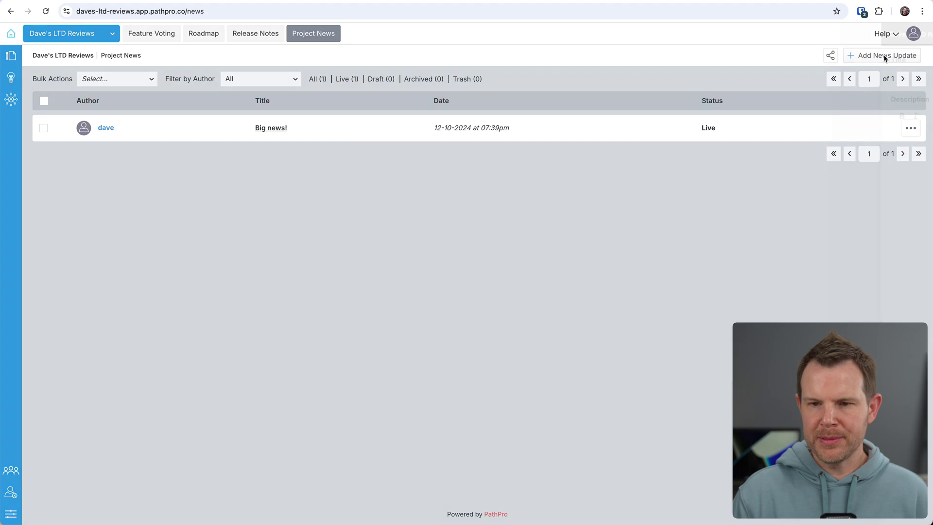
click(491, 69)
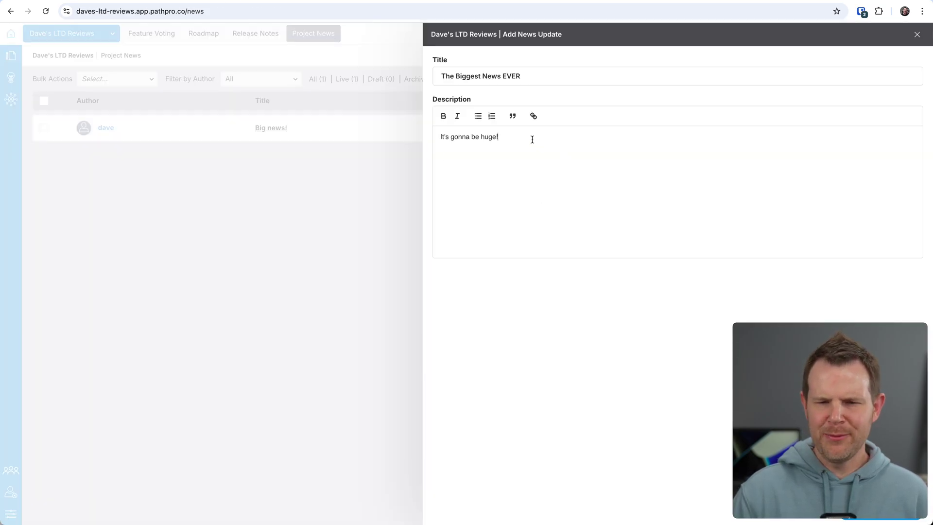
key(Return)
text(<iframe src="https://giphy.com/embed/Qvns6NmhC1MBLKGbL1" width="480" height="480" style="" frameBorder="0" class="giphy-embed" allowFullScreen></iframe><p><a href="https://giphy.com/gifs/bill-murray-happy-birthday-to-you-Qvns6NmhC1MBLKGbL1">via GIPHY</a></p>)
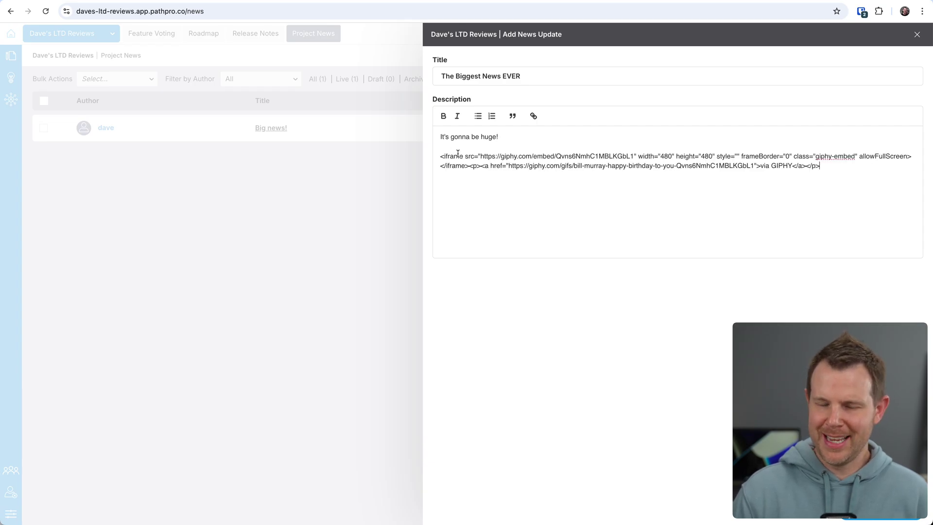
click(877, 519)
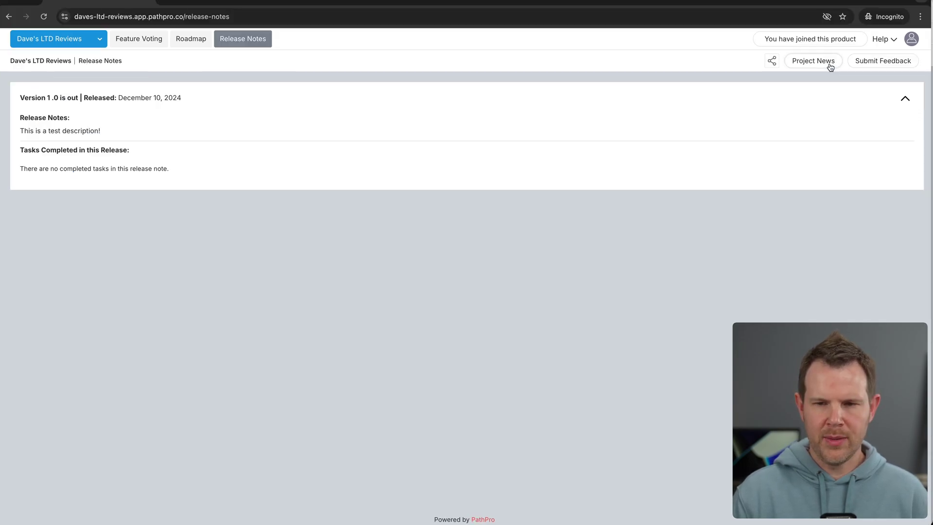
click(828, 65)
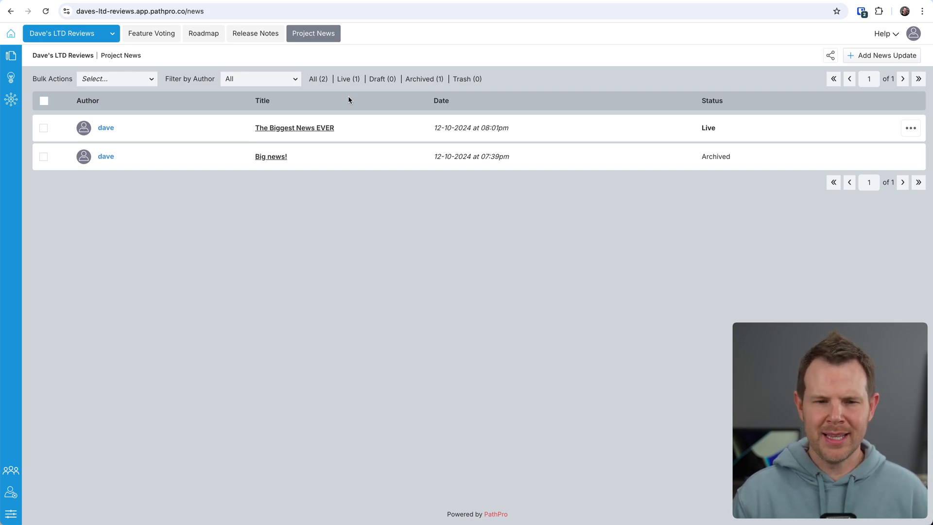
Step: View the Projects list, the community submissions and the Community Members list in the admin window
click(115, 55)
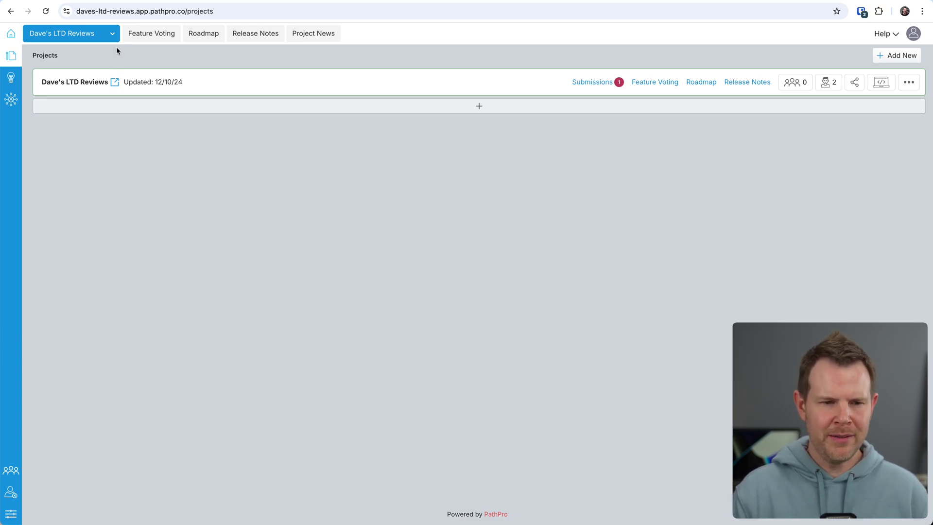
click(11, 78)
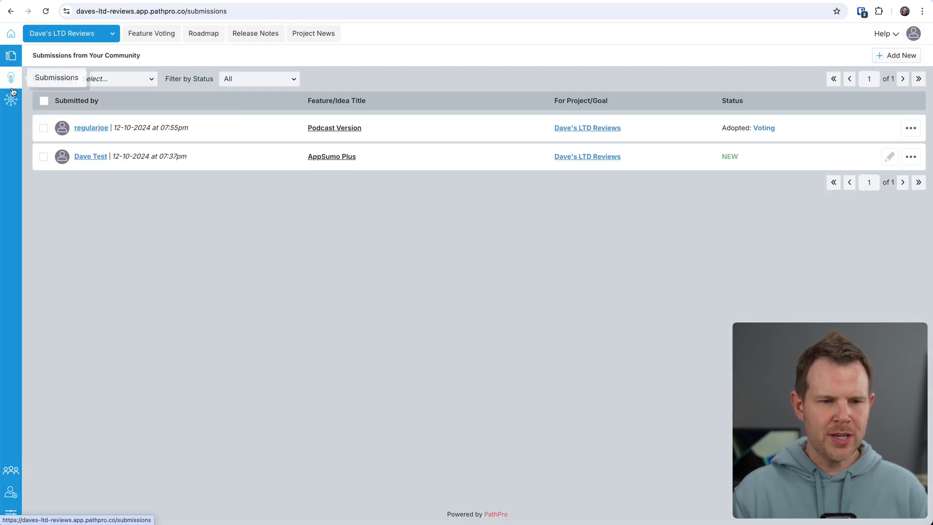
click(11, 100)
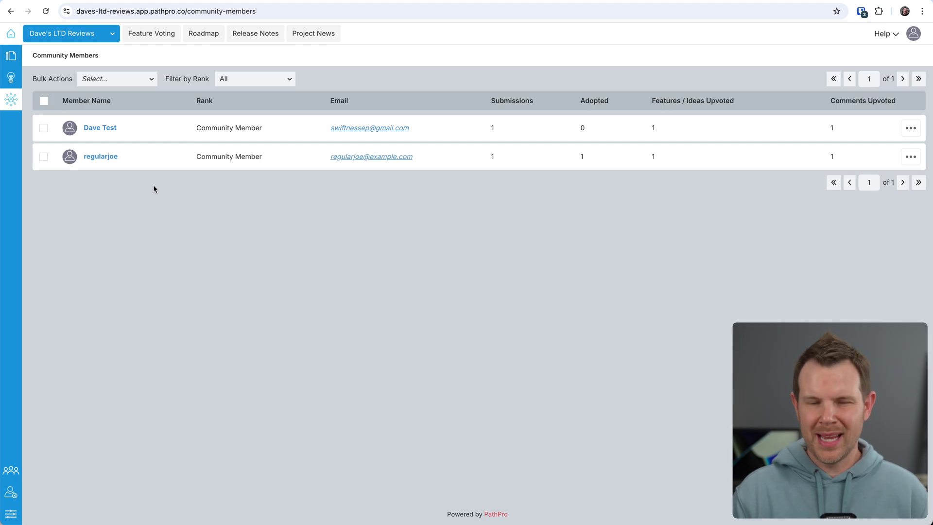
Step: Examine the Rank/Role options in the second listed community member's details without changing the rank, and return to the member list
click(100, 158)
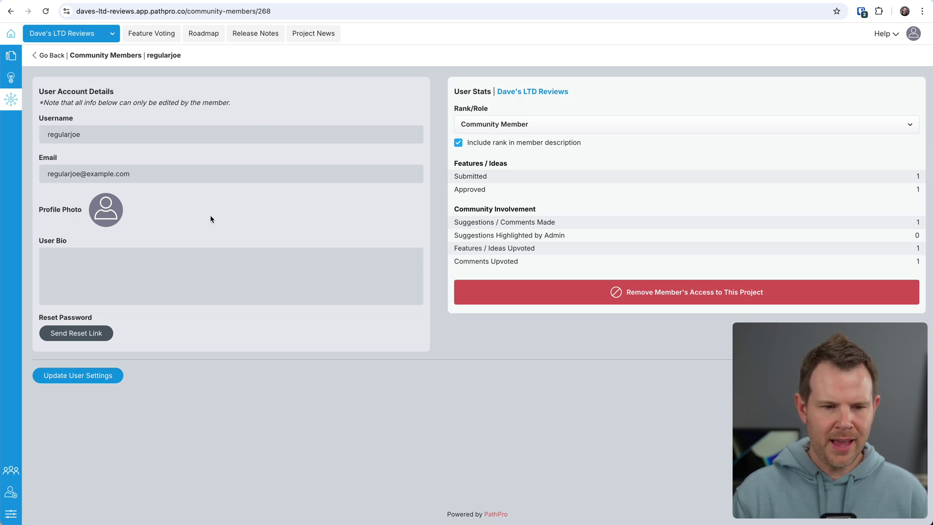
click(508, 125)
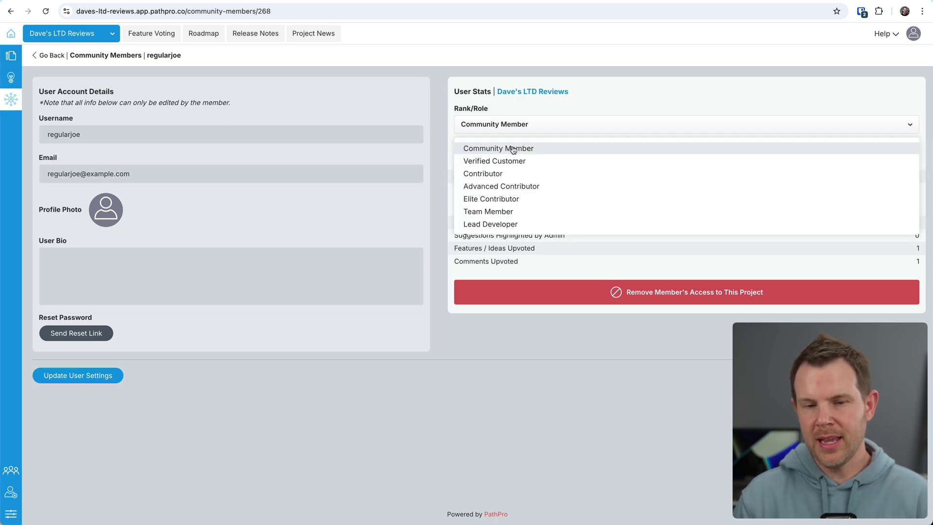
scroll(538, 202, down, 1)
scroll(538, 202, down, 1)
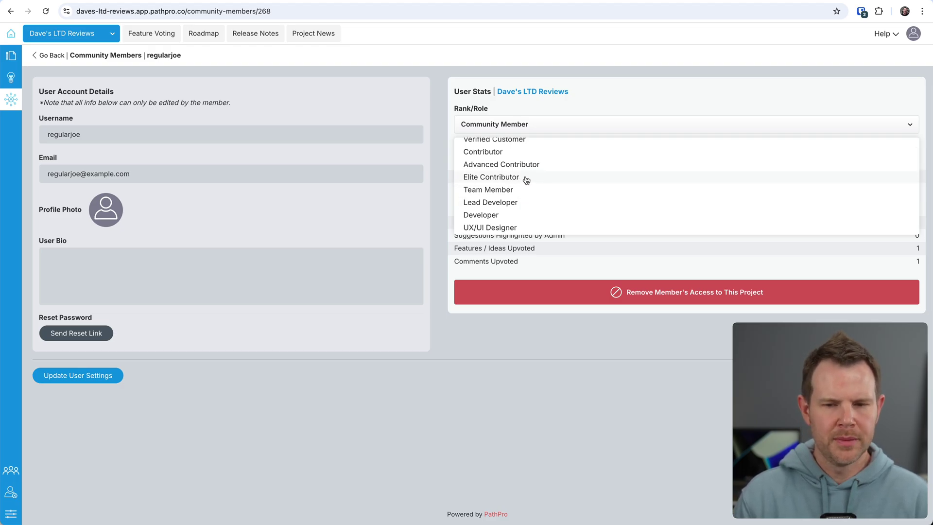
click(11, 100)
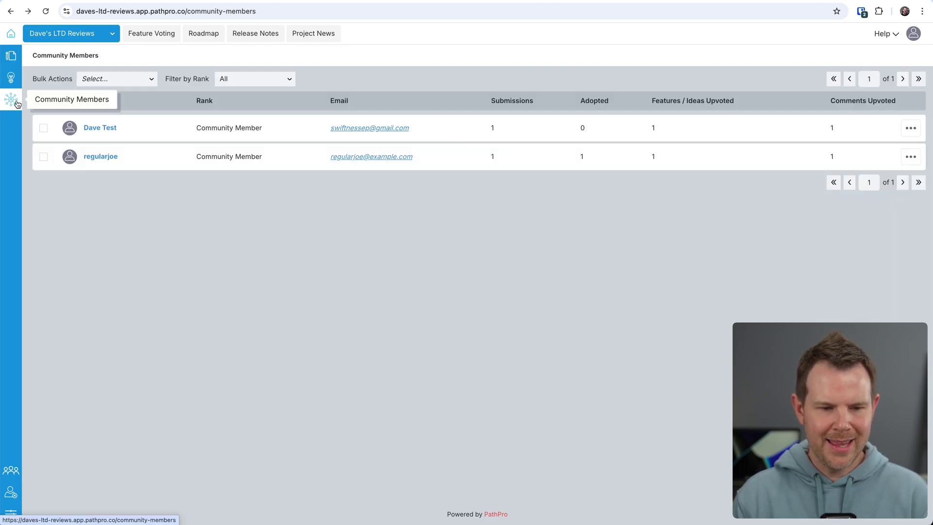
Step: Examine the project choices in the team member invitation form, and view the Banned Members page
click(12, 475)
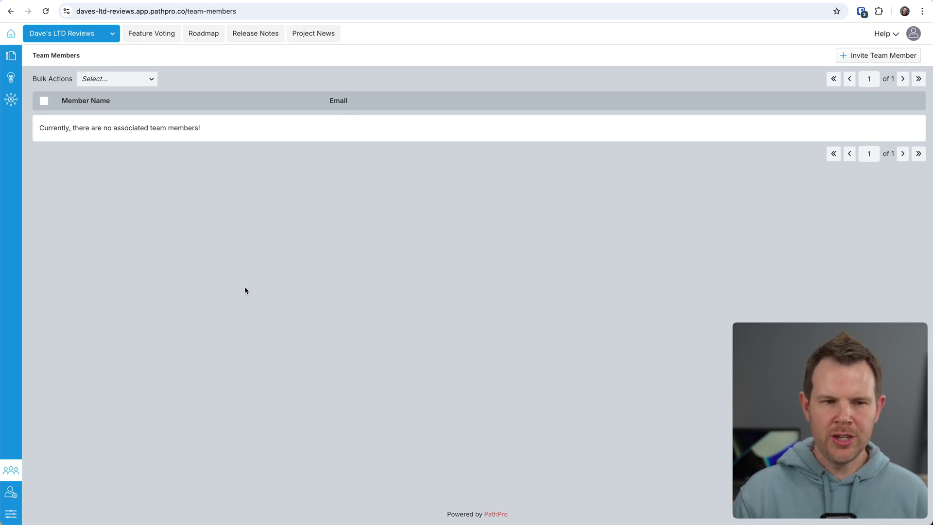
click(892, 57)
click(657, 116)
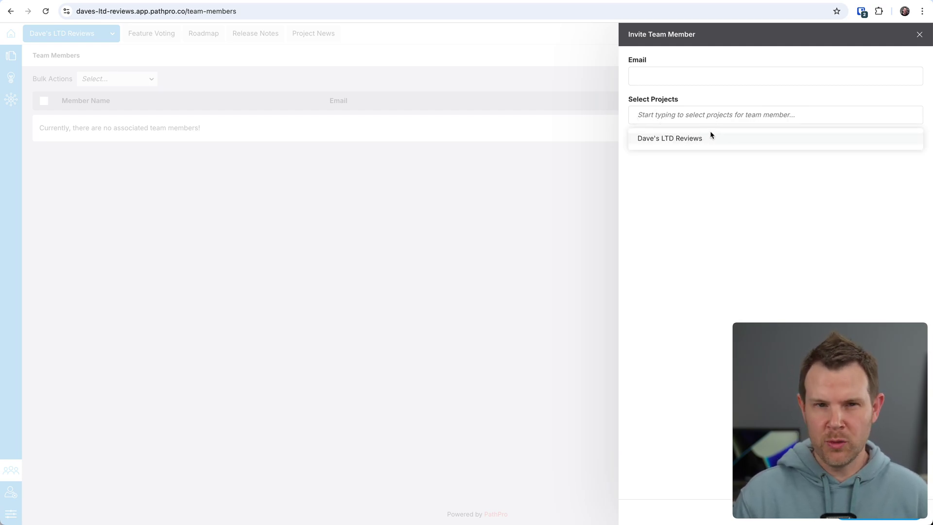
click(11, 492)
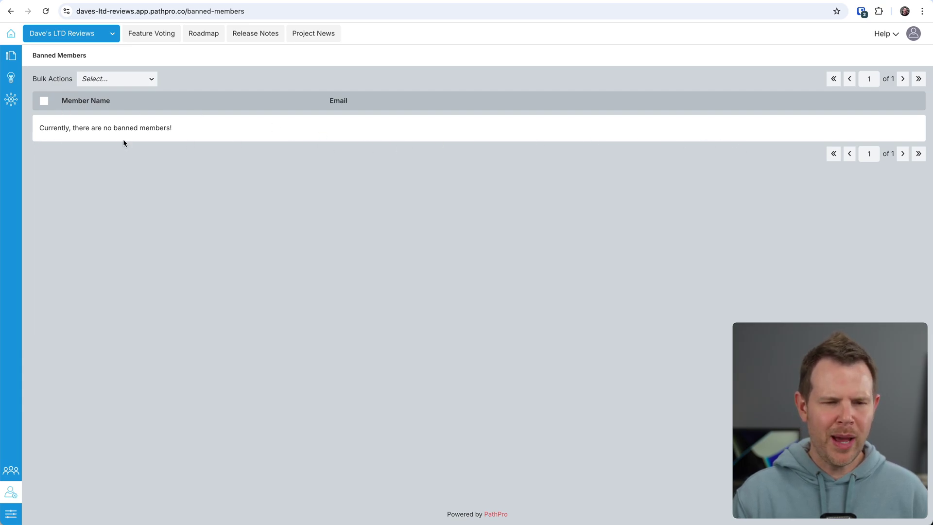
Step: Select the second listed community member and examine the bulk actions and rank filter options without applying any
click(10, 101)
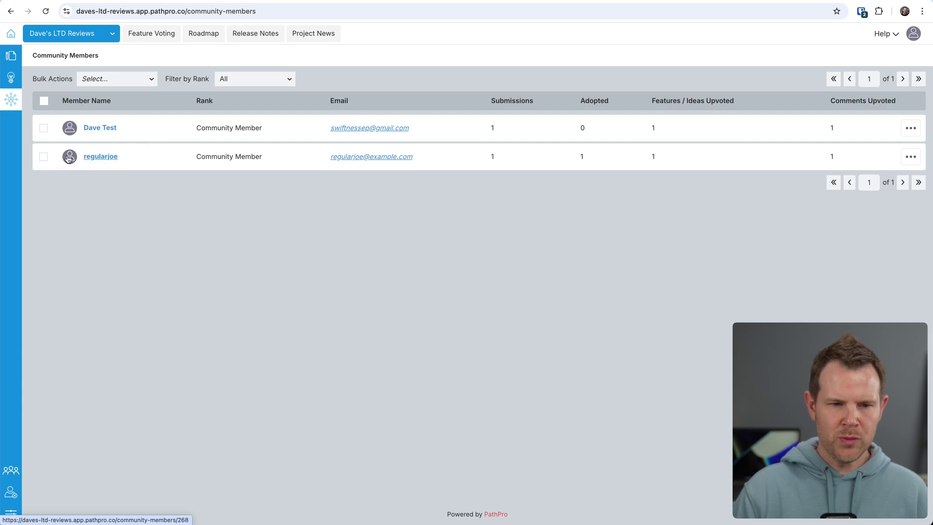
click(44, 157)
click(103, 82)
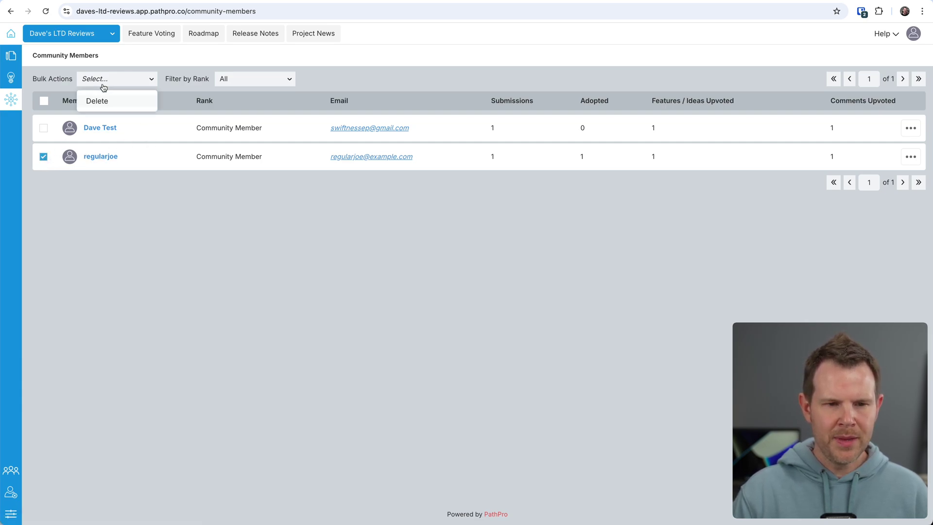
click(275, 83)
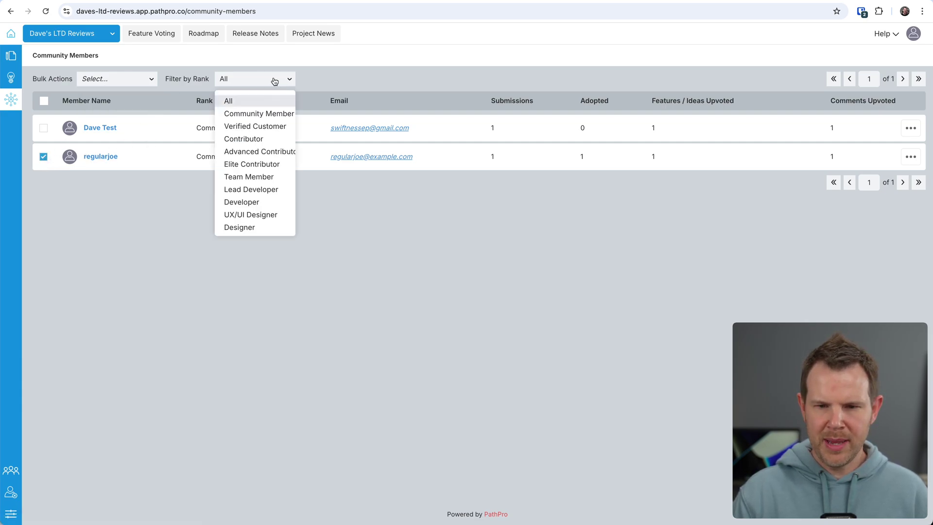
click(152, 216)
click(125, 84)
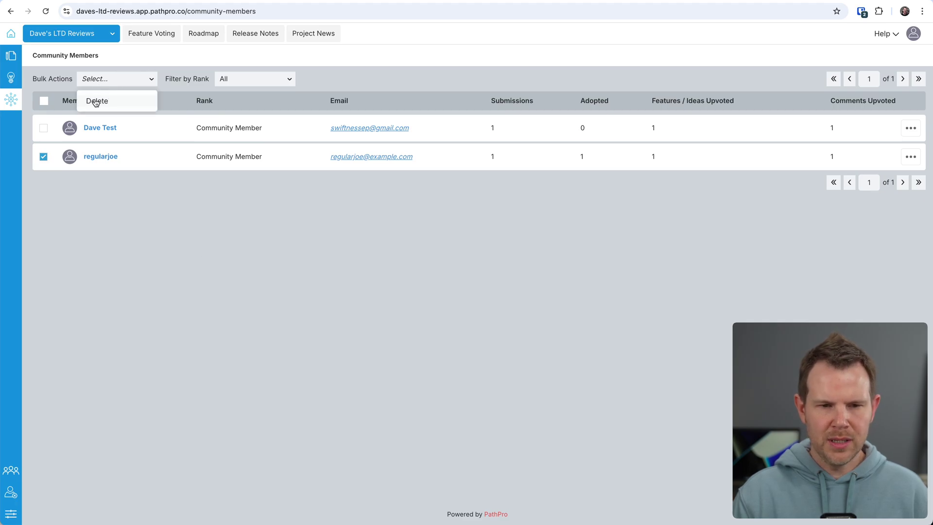
click(250, 80)
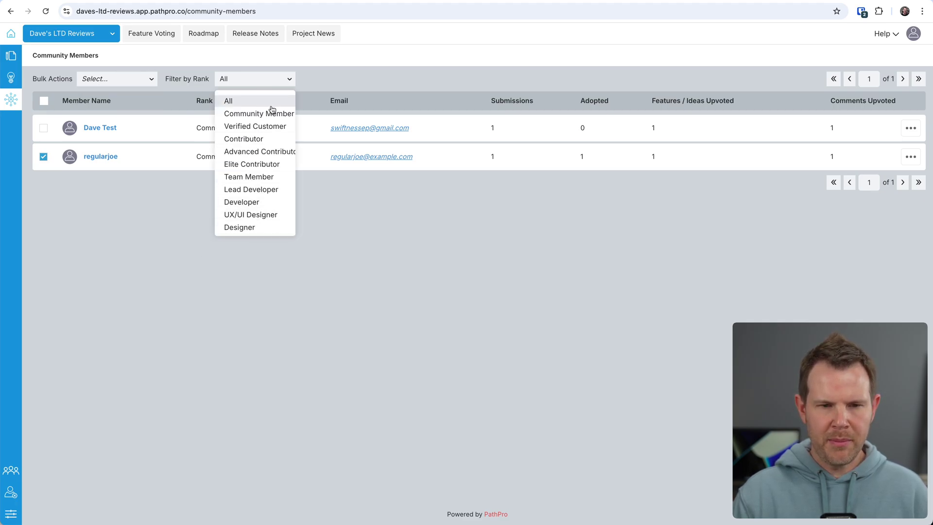
click(557, 303)
Step: Try to remove the second listed member's access to the project with the Ban member option, and check the Banned Members page
click(912, 156)
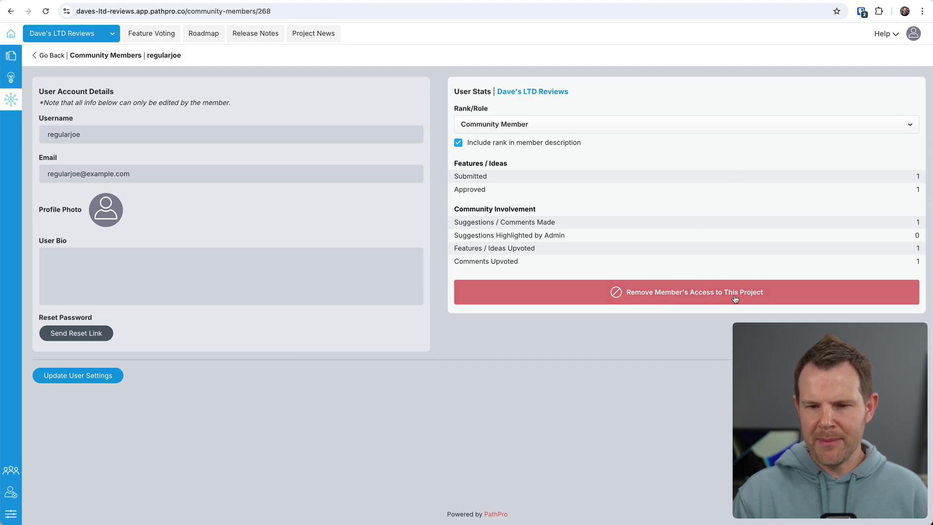
click(691, 293)
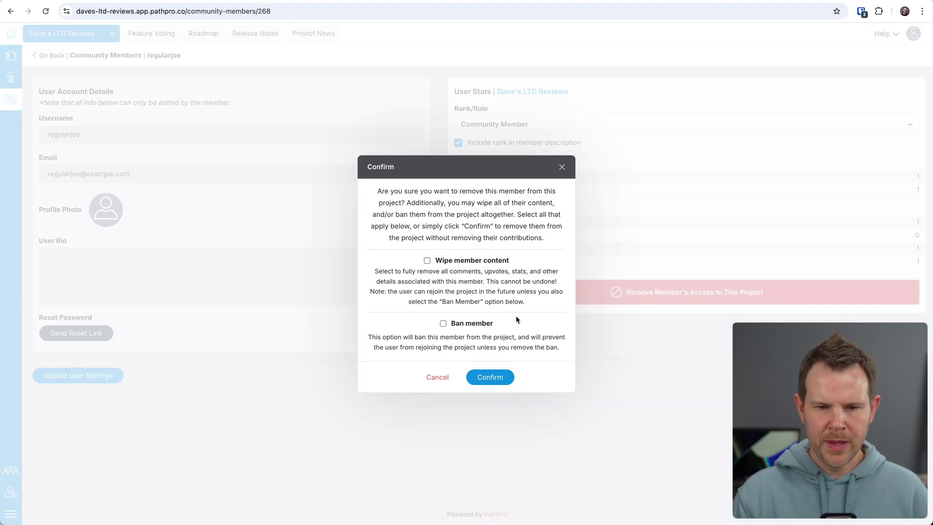
click(442, 323)
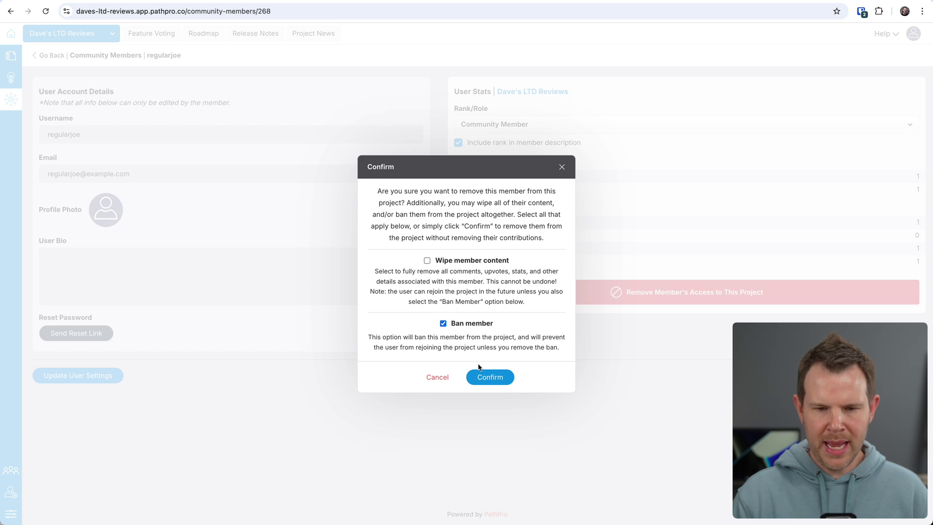
click(498, 385)
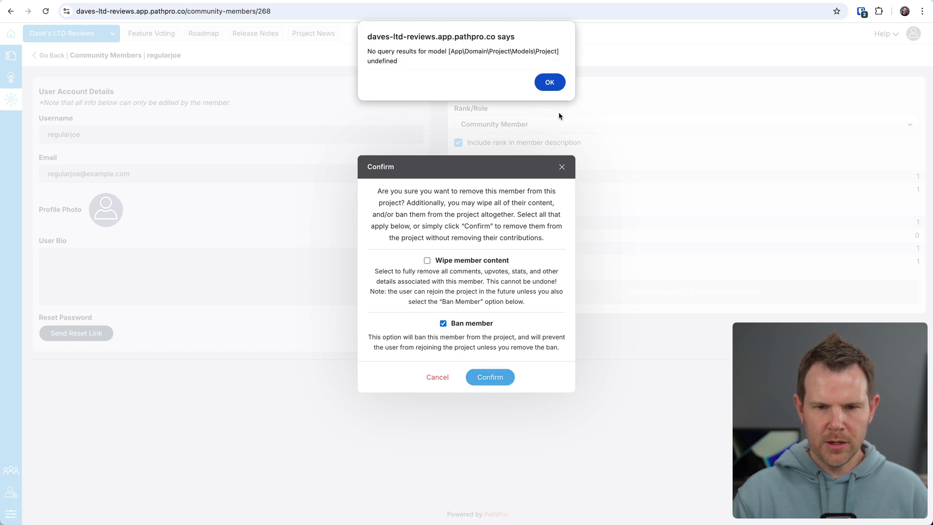
click(559, 82)
click(561, 166)
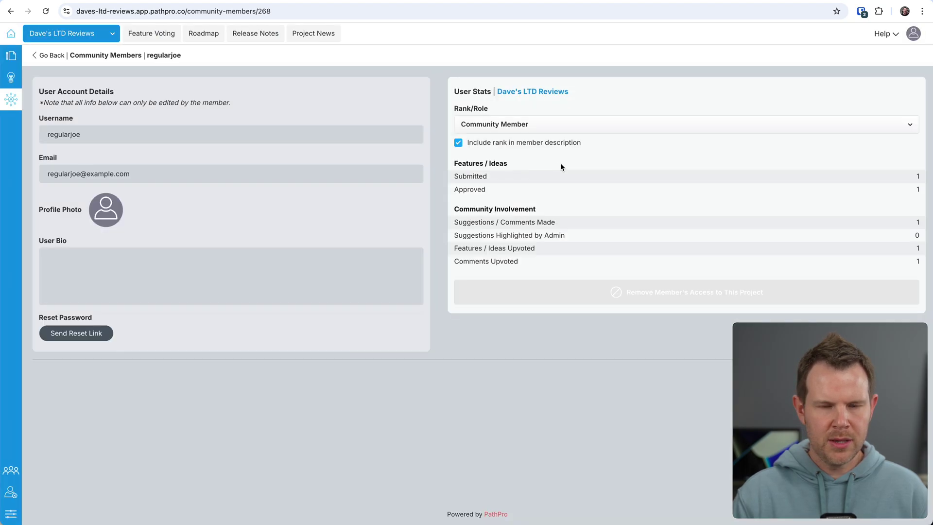
click(11, 492)
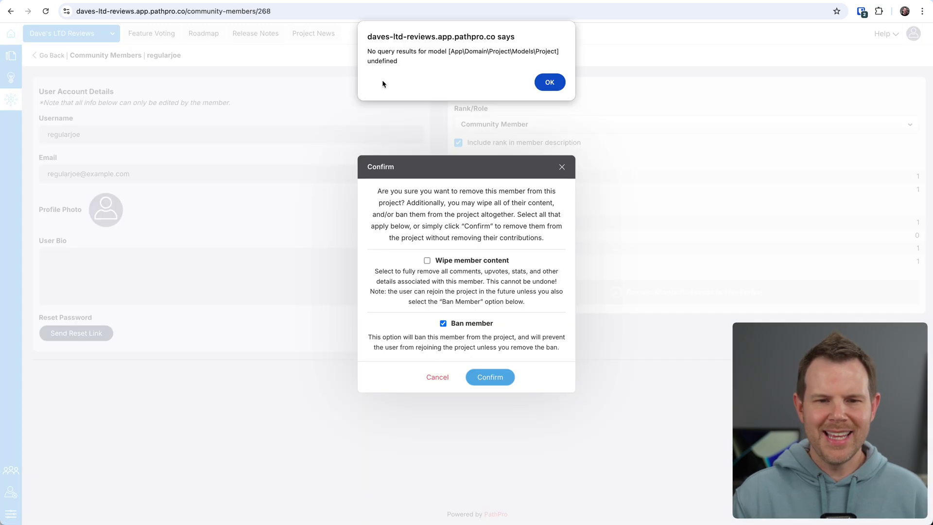
Step: Try to remove the second listed member's access to the project with both the Wipe member content and Ban member options
click(549, 82)
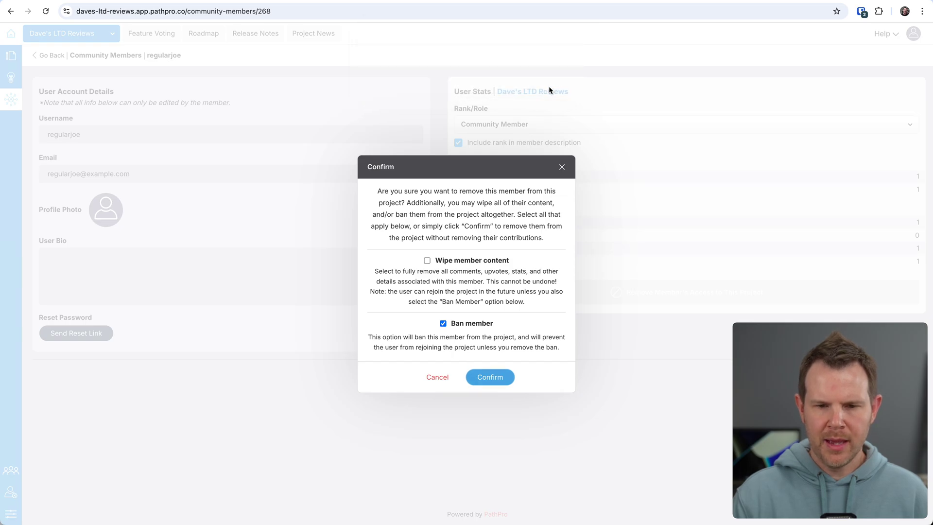
click(426, 261)
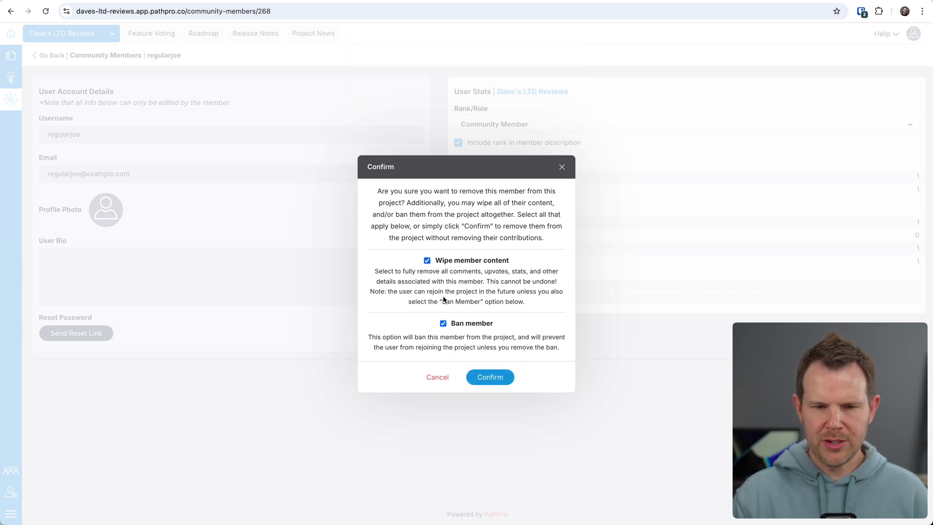
click(503, 378)
click(547, 82)
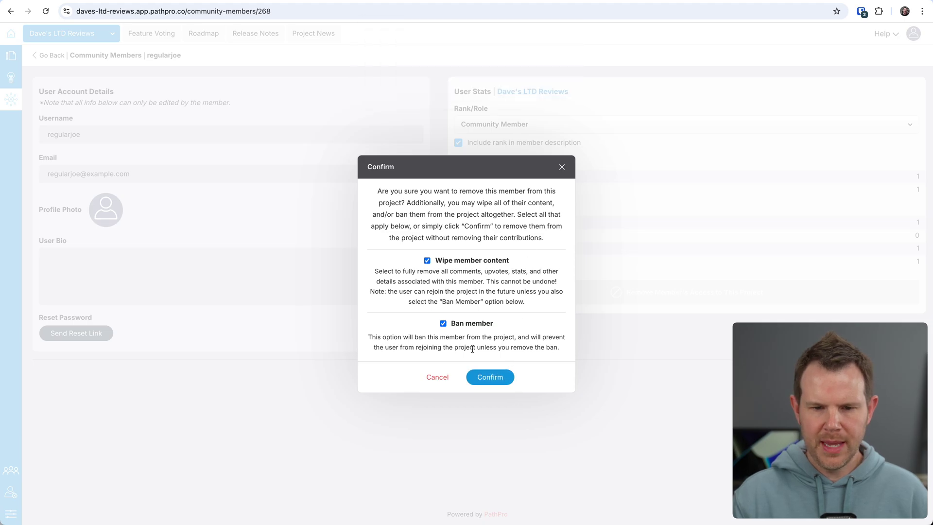
click(563, 168)
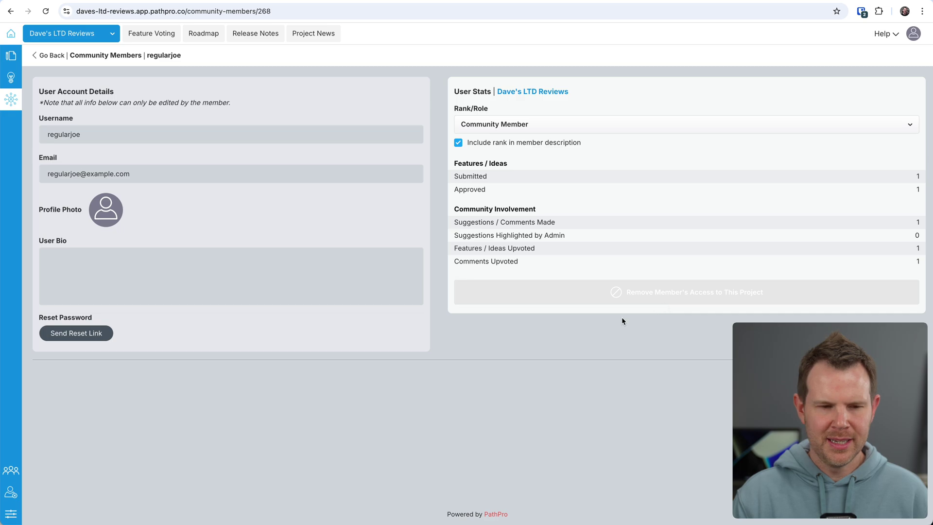
click(658, 293)
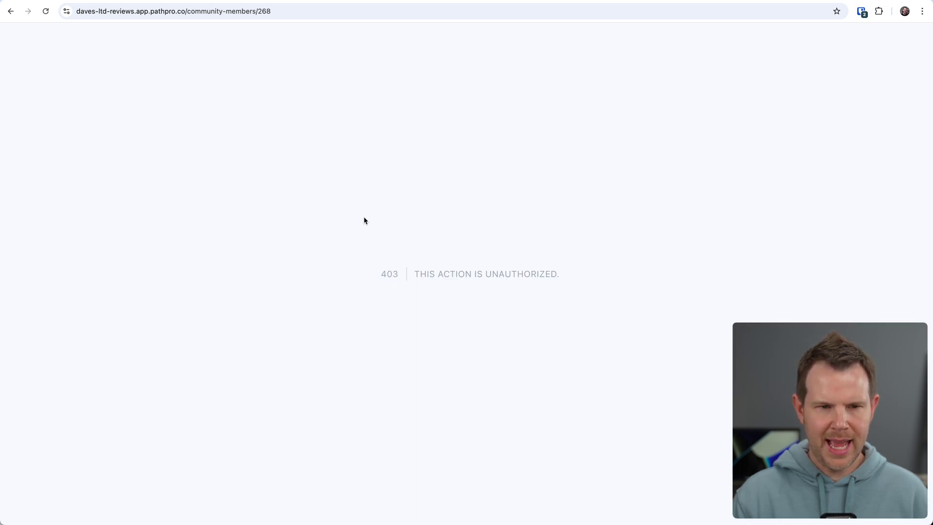
Step: Go back from the unauthorized page to the Community Members list
click(11, 13)
click(13, 13)
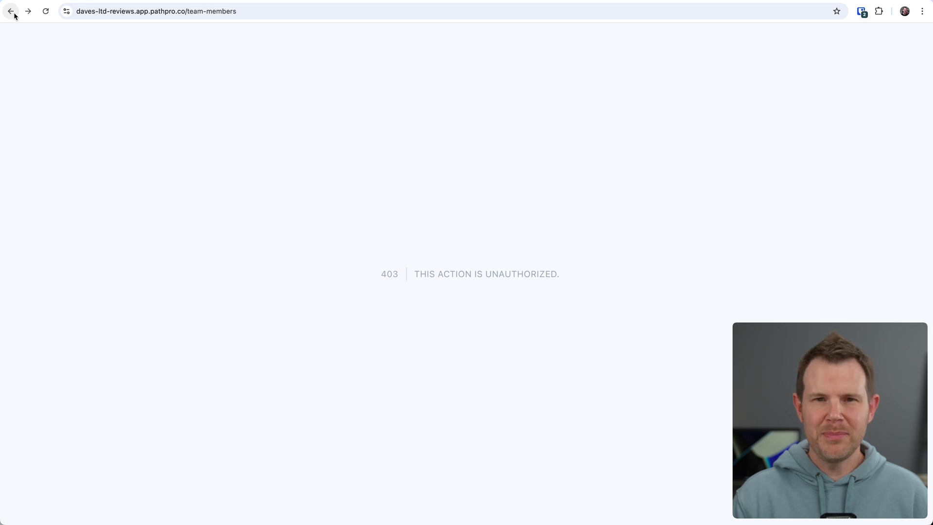
click(14, 15)
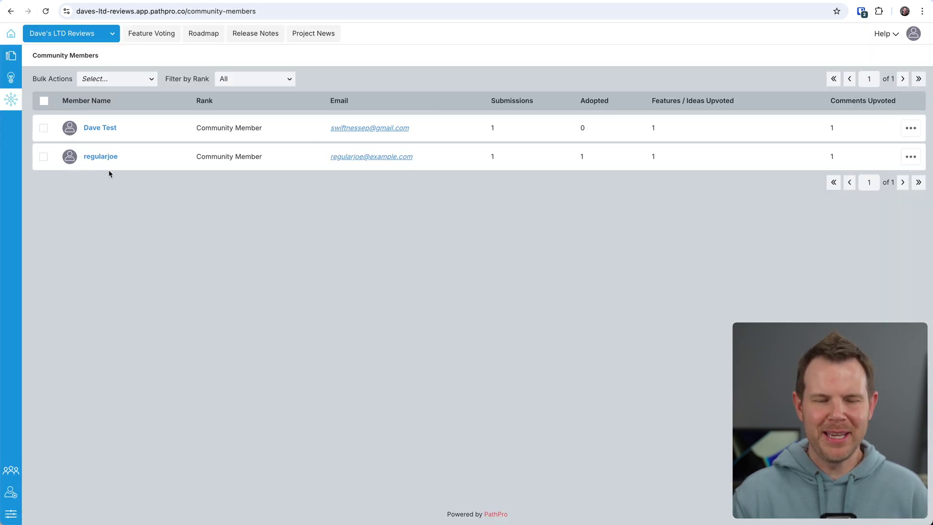
Step: Examine the header, title, feedback button and custom domain options in Settings & Design, checking the public Release Notes page in the incognito window
click(76, 496)
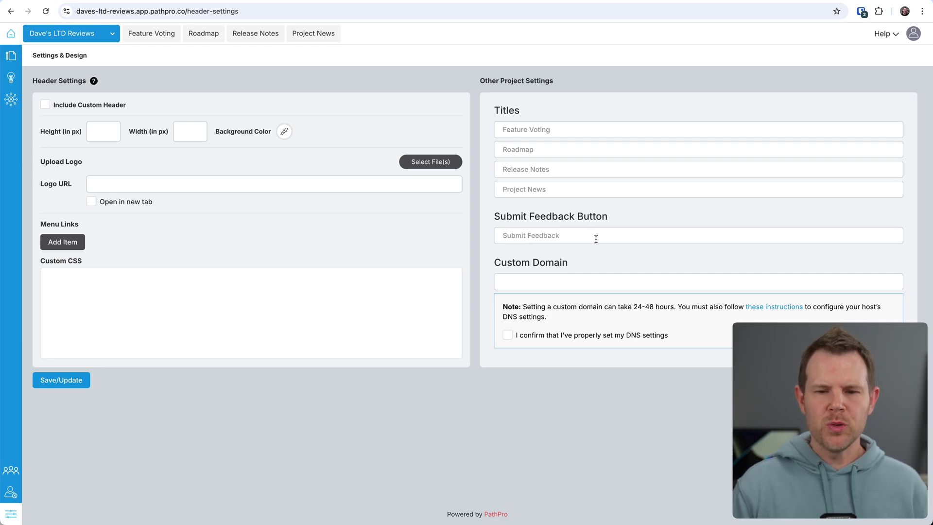
key(super+Tab)
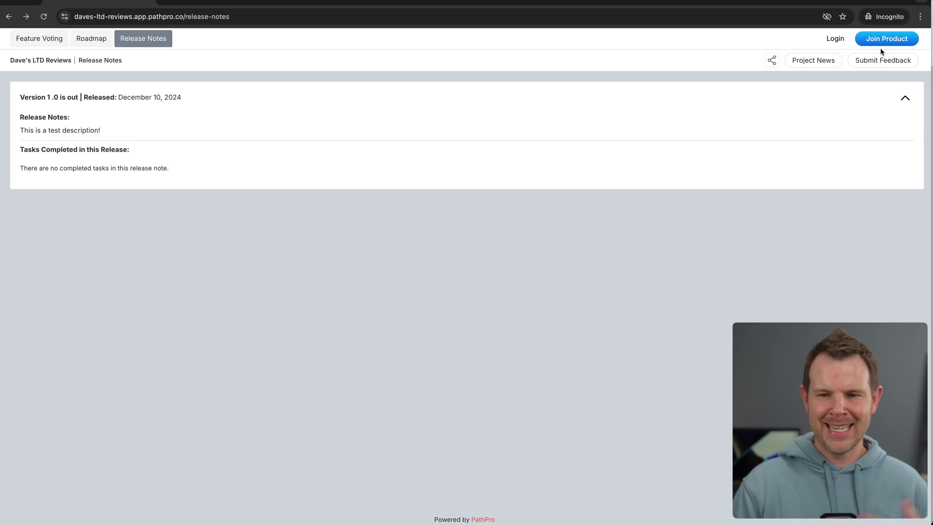
mouse_move(882, 46)
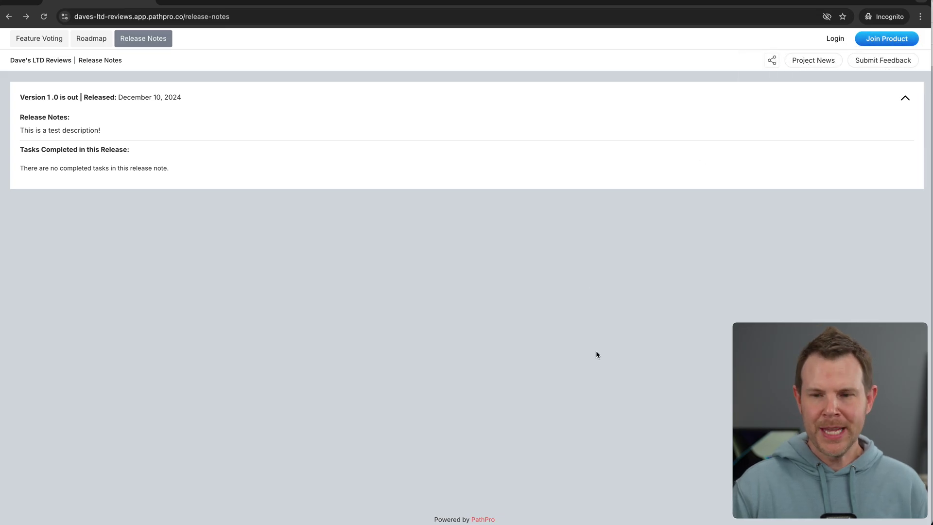
key(super+w)
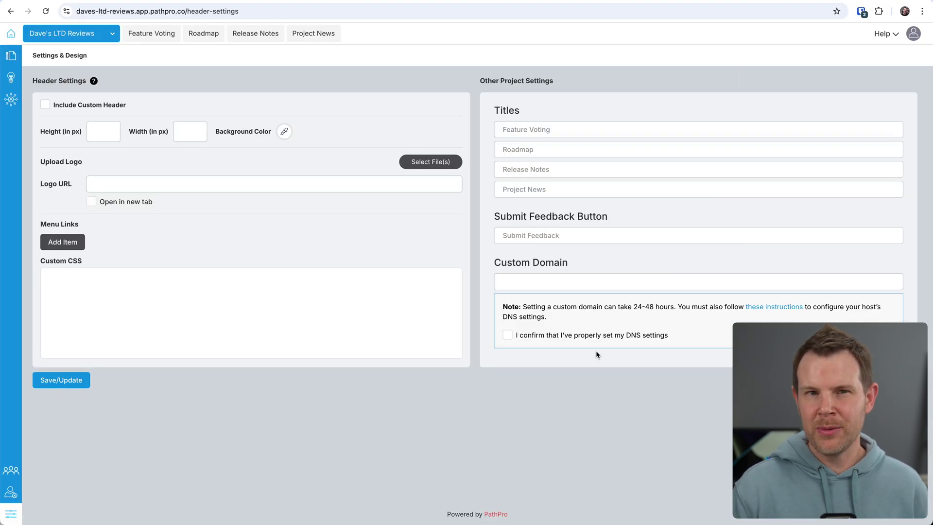